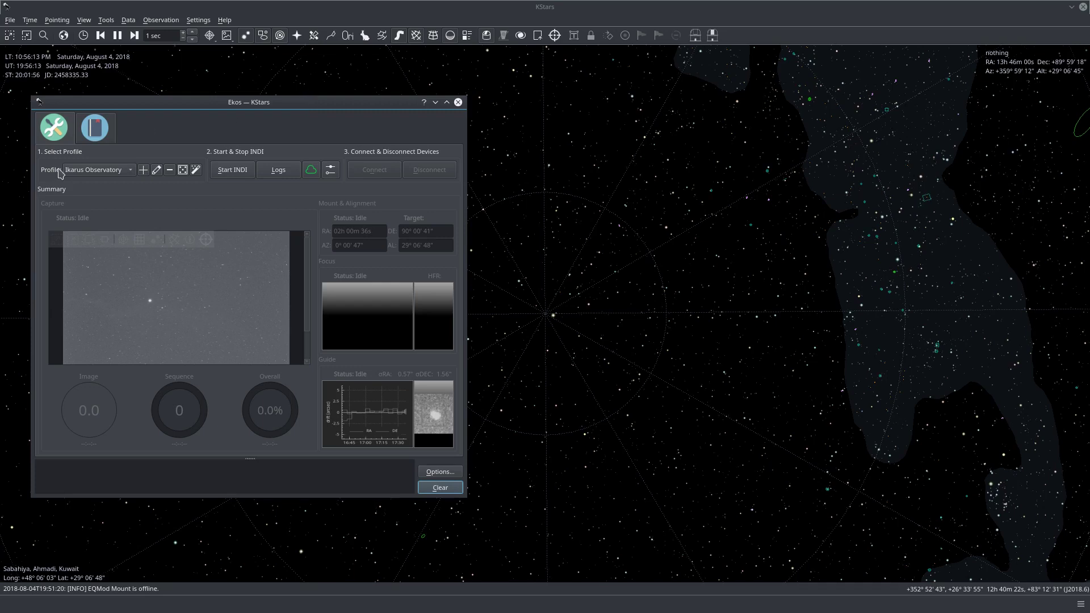
- Edit the Ikarus Observatory profile and change its guider from Internal to PHD2
{"action": "left_click", "coordinate": [157, 170]}
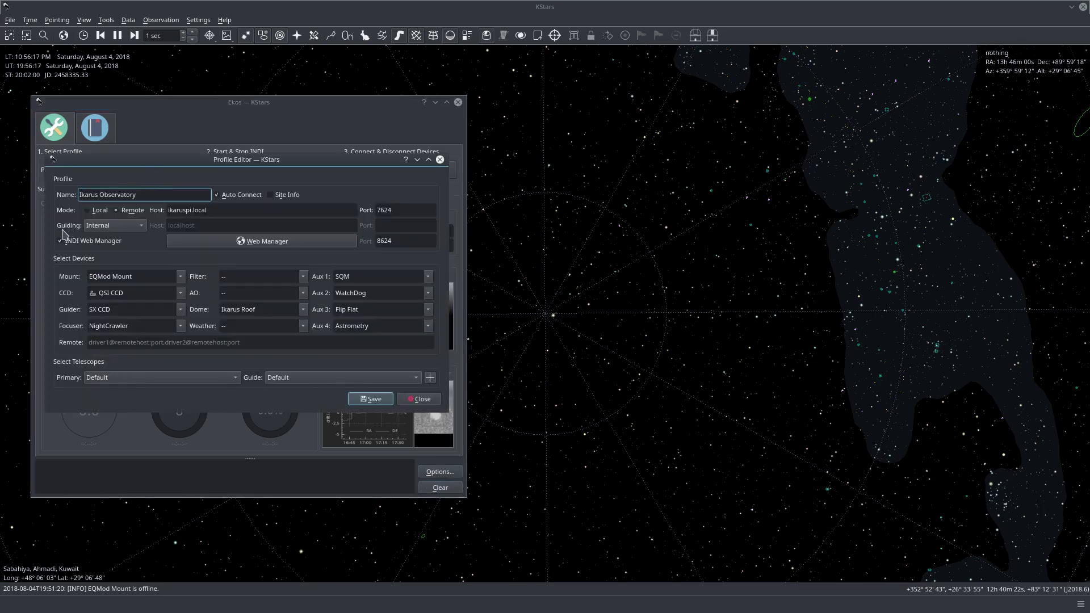
{"action": "left_click", "coordinate": [141, 227]}
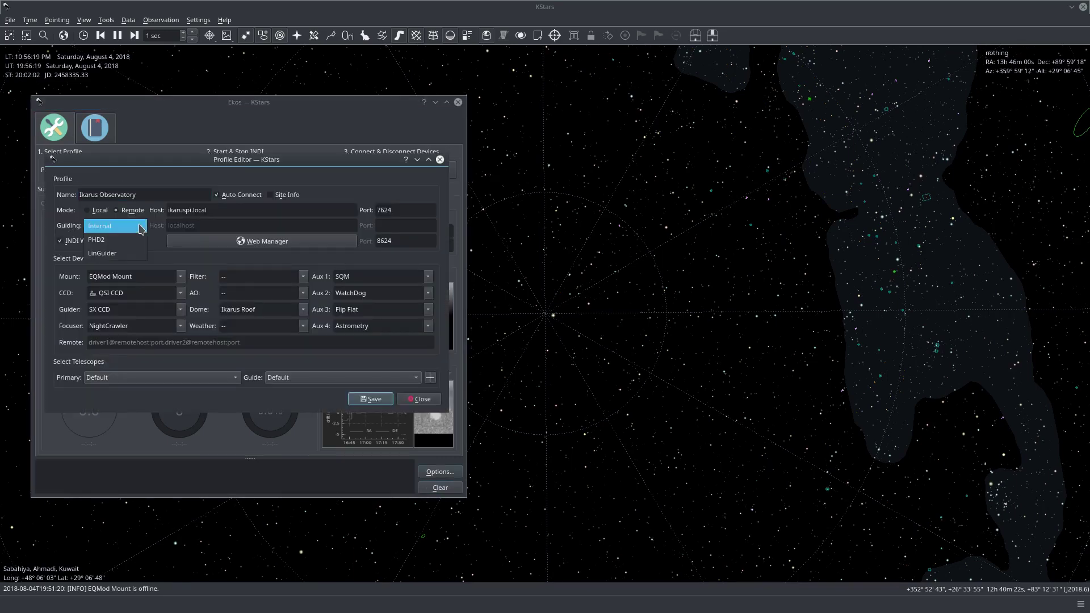
{"action": "left_click", "coordinate": [126, 237]}
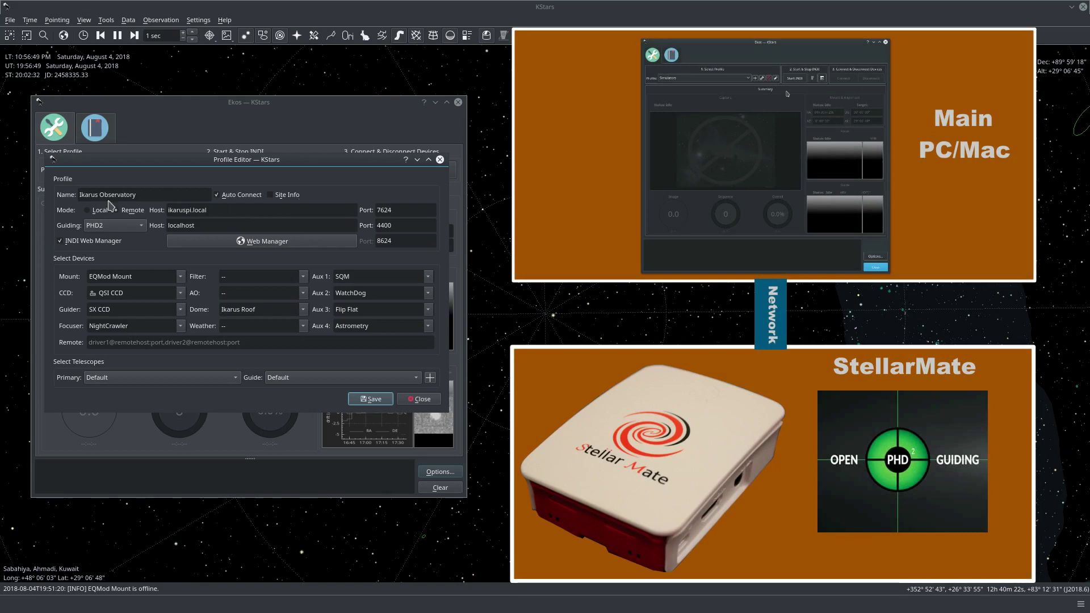
- Paste the INDI host ikaruspi.local over localhost in the Guiding Host field and save the profile
{"action": "double_click", "coordinate": [239, 206]}
{"action": "key", "text": "ctrl+c"}
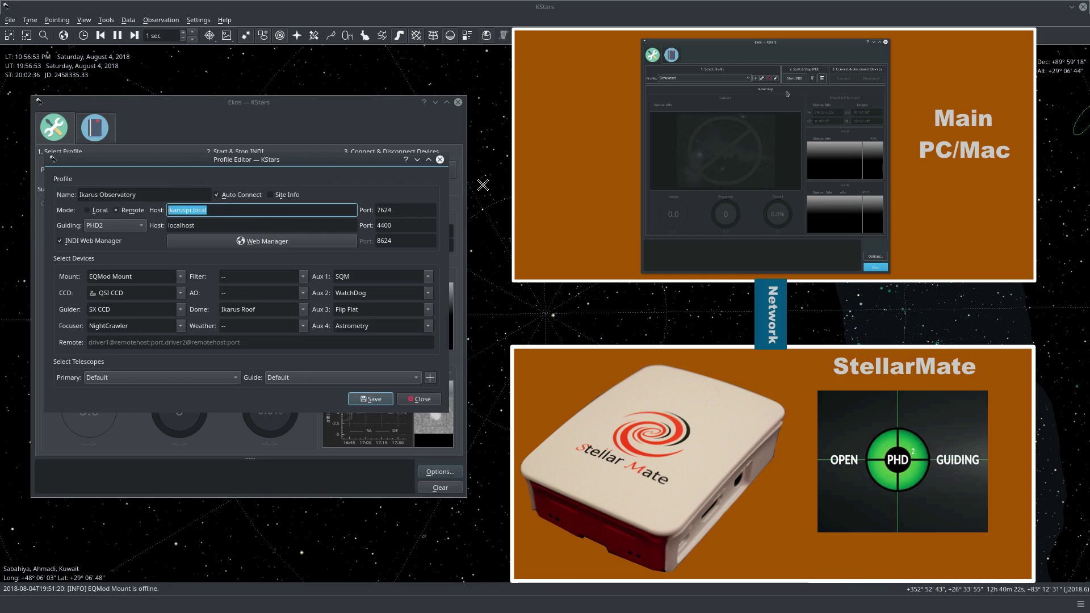
{"action": "double_click", "coordinate": [227, 225]}
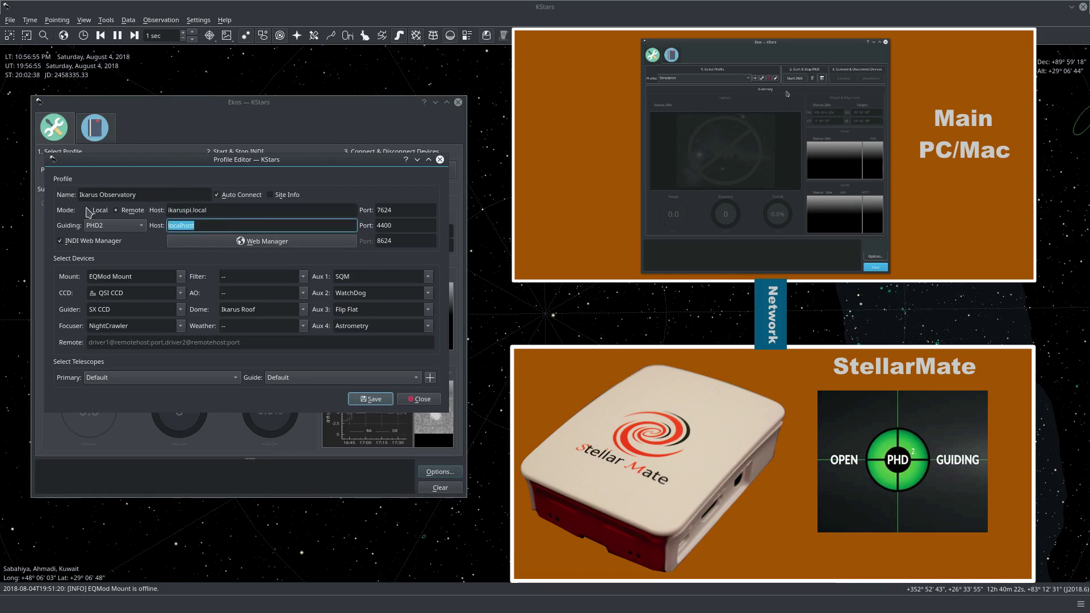
{"action": "key", "text": "ctrl+v"}
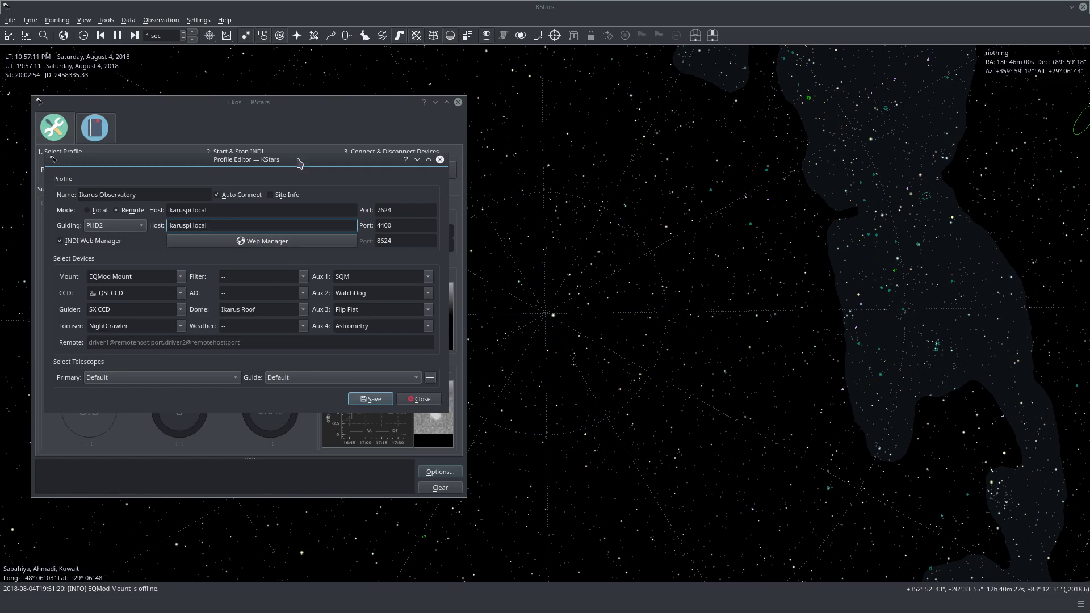
{"action": "left_click", "coordinate": [372, 399]}
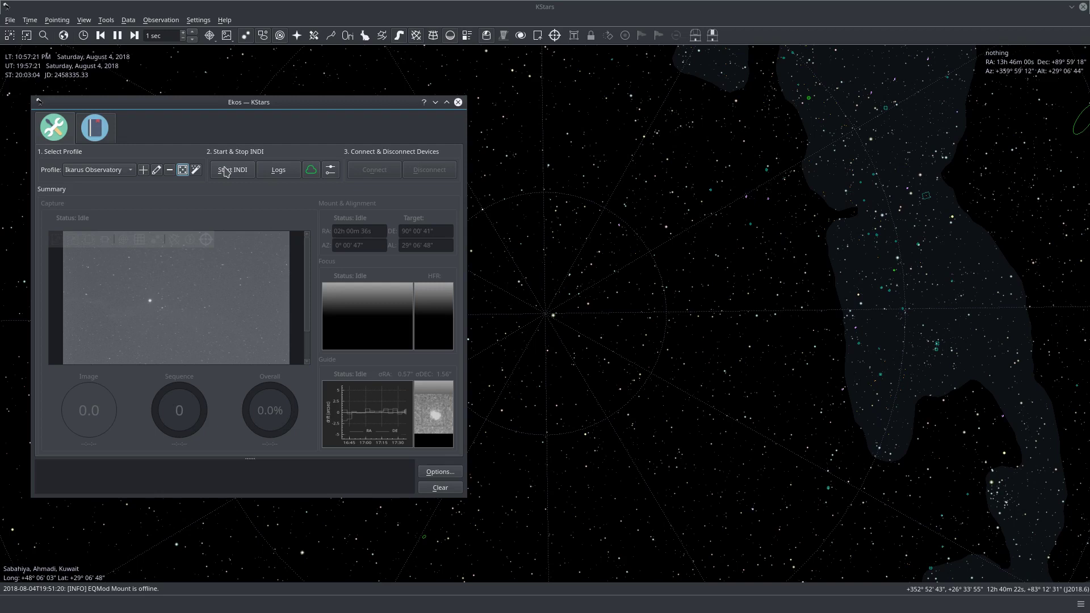
- Start INDI for the Ikarus Observatory profile and show the Guide module with the LodeStar guider
{"action": "left_click", "coordinate": [243, 171]}
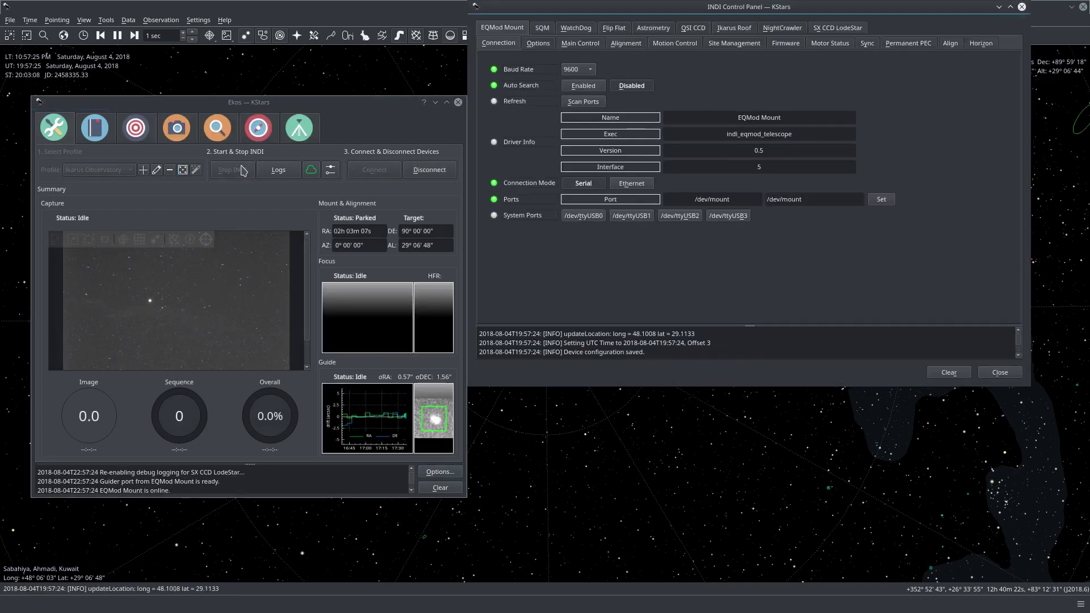
{"action": "left_click", "coordinate": [258, 129]}
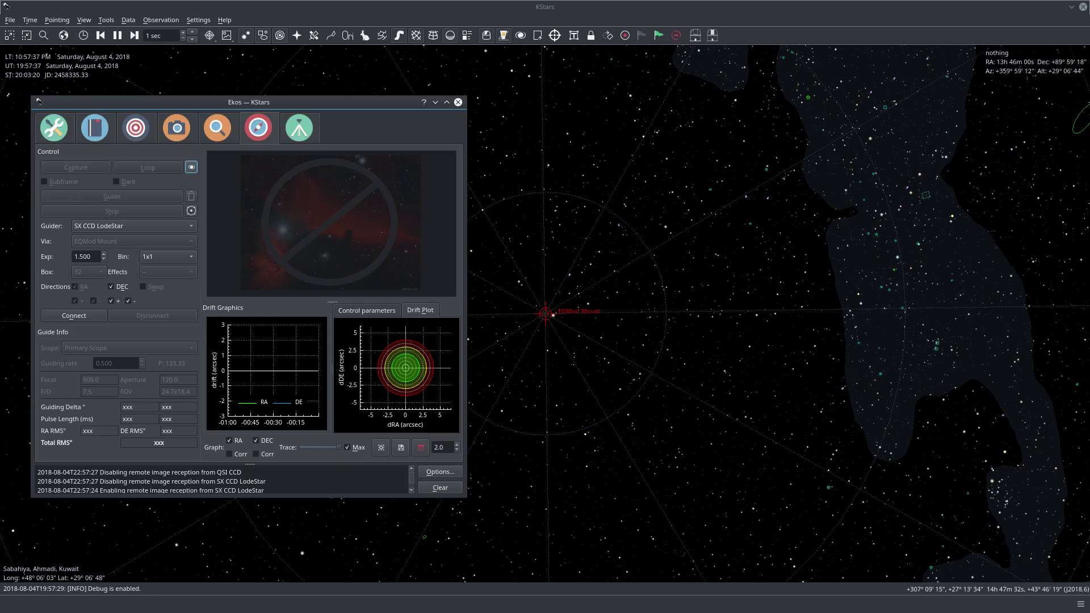
- Bring the StellarMate noVNC desktop forward, move Ekos aside, and launch PHD2
{"action": "key", "text": "alt+Tab"}
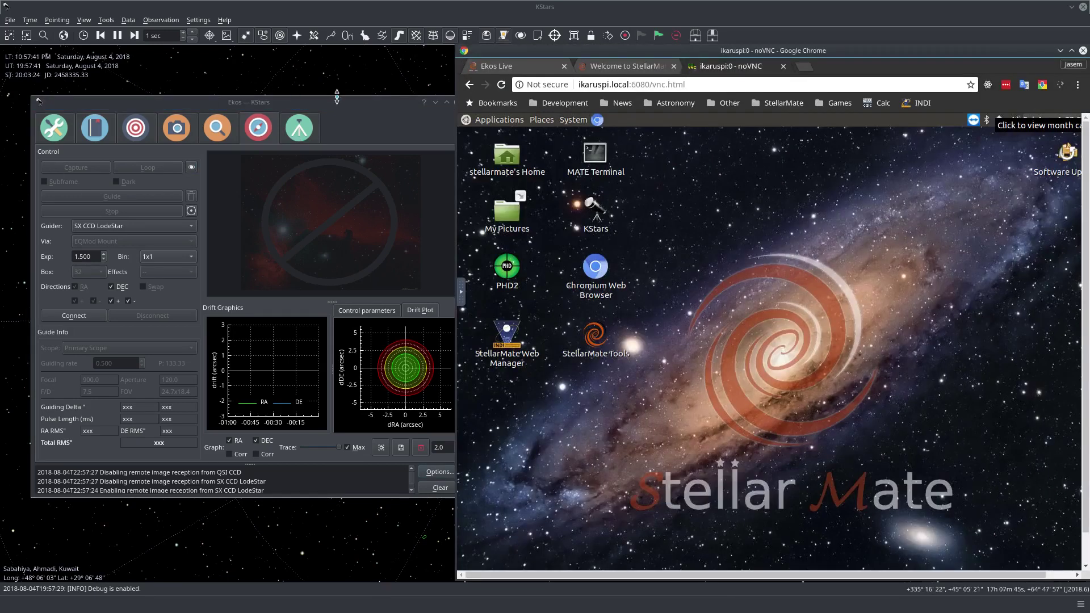
{"action": "left_click_drag", "start_coordinate": [337, 97], "coordinate": [318, 111]}
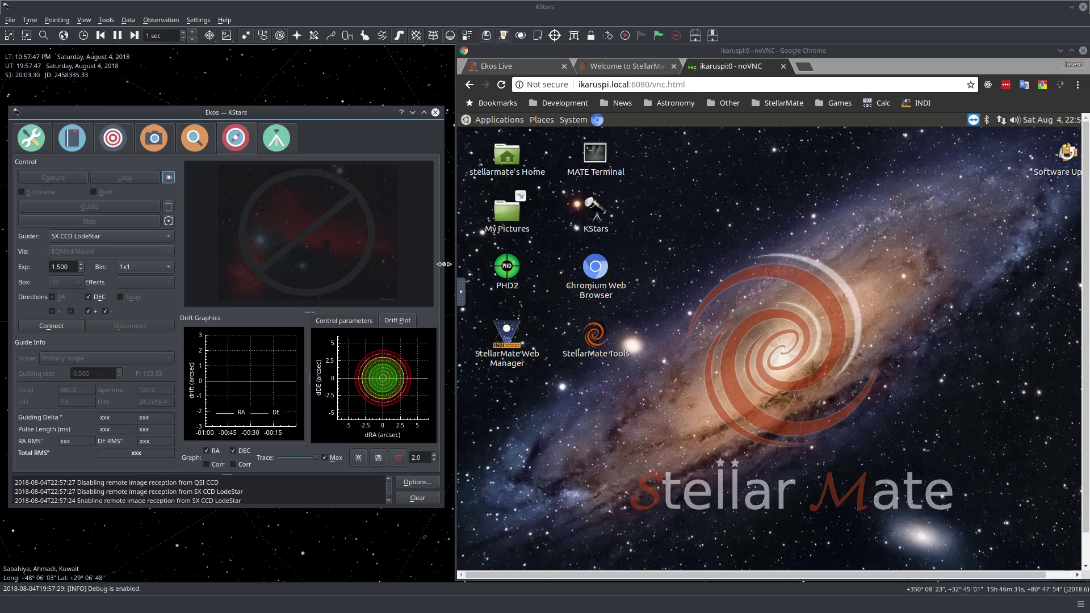
{"action": "left_click", "coordinate": [518, 271]}
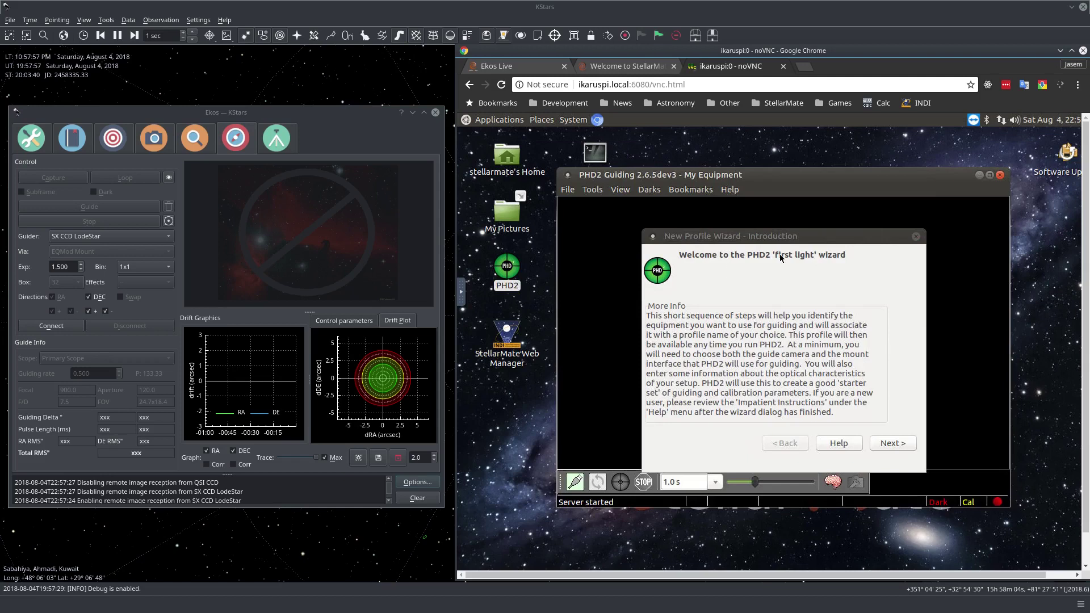
- Choose INDI Camera with the SX CCD LodeStar driver as the wizard's guide camera
{"action": "left_click", "coordinate": [899, 445]}
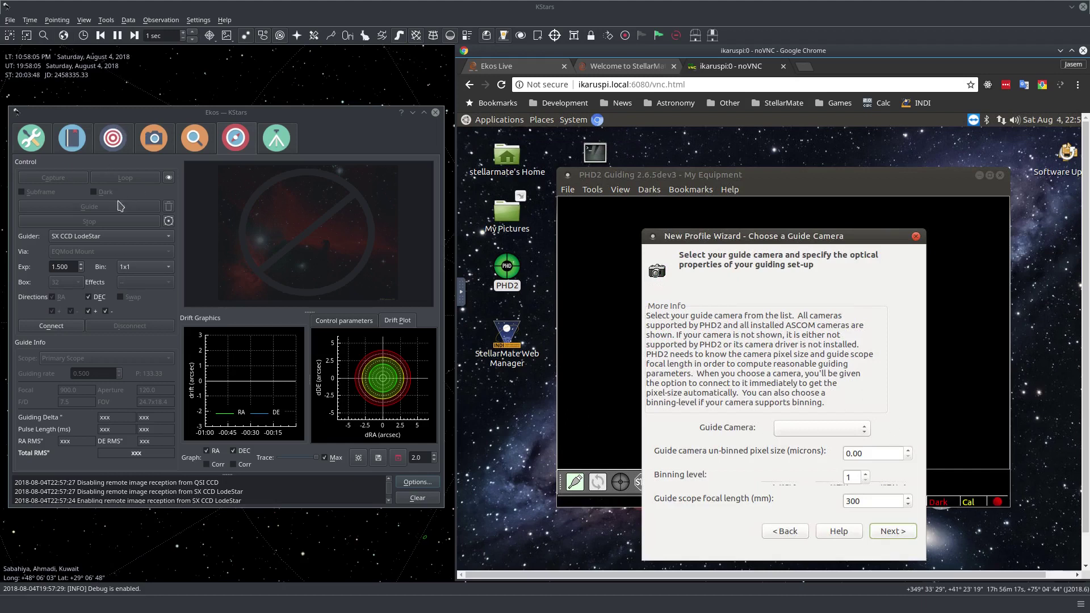
{"action": "left_click", "coordinate": [815, 428]}
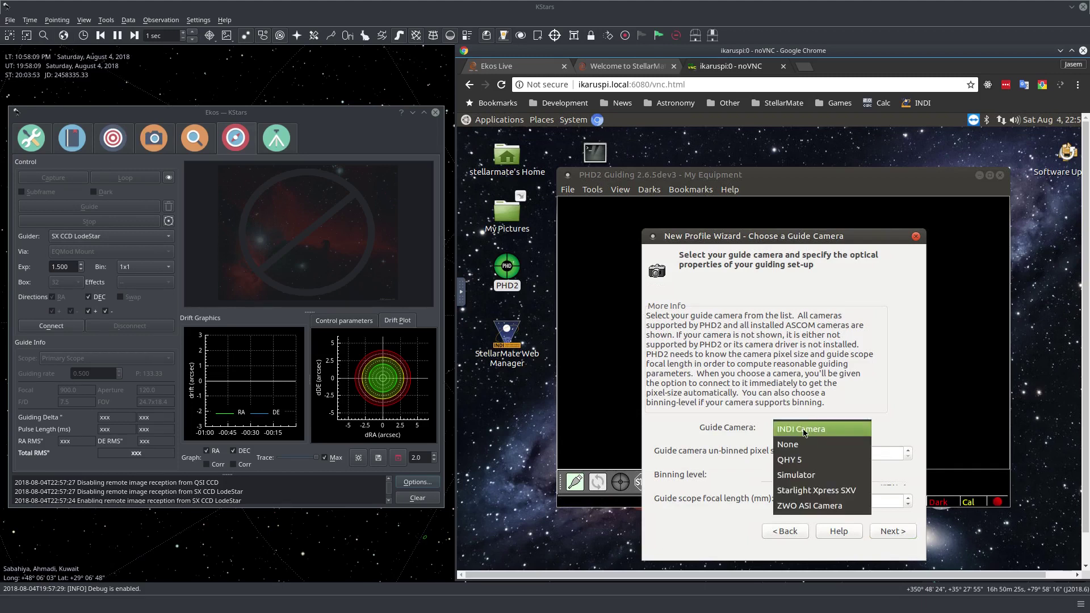
{"action": "left_click", "coordinate": [803, 432]}
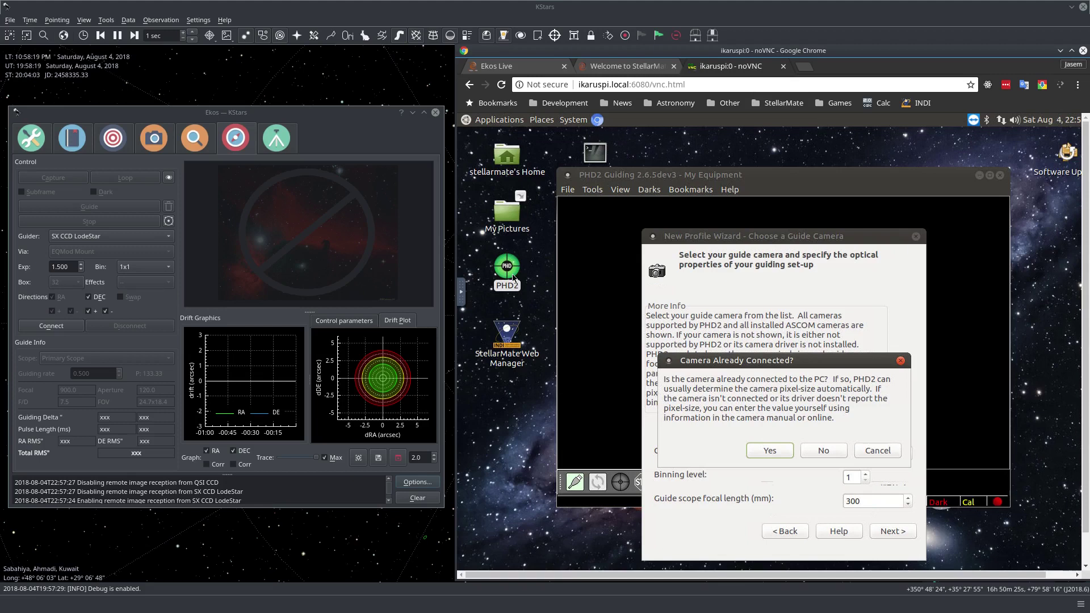
{"action": "left_click", "coordinate": [770, 450]}
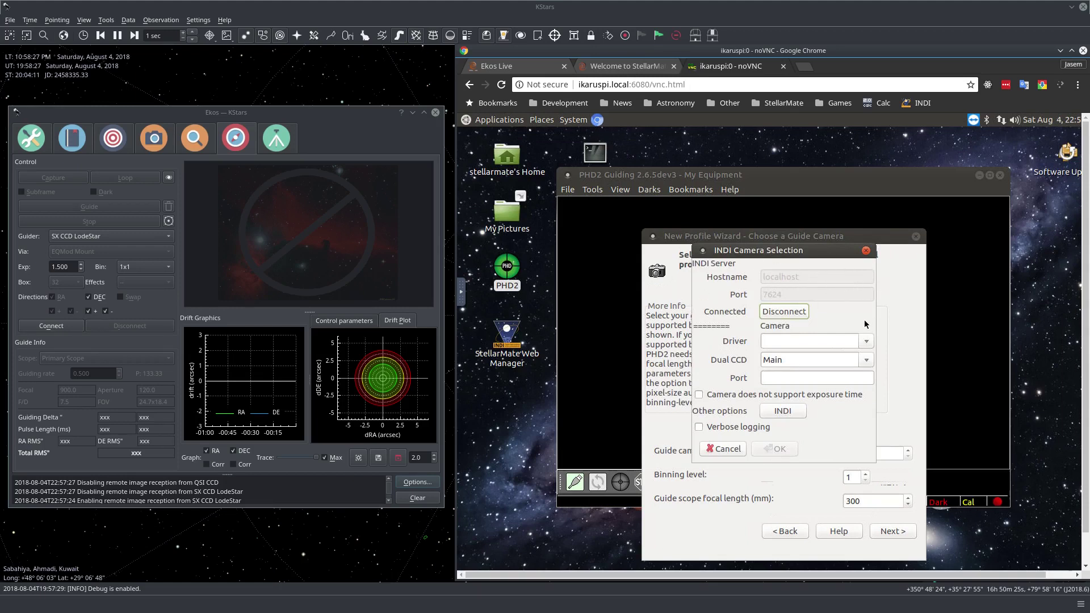
{"action": "left_click", "coordinate": [867, 342]}
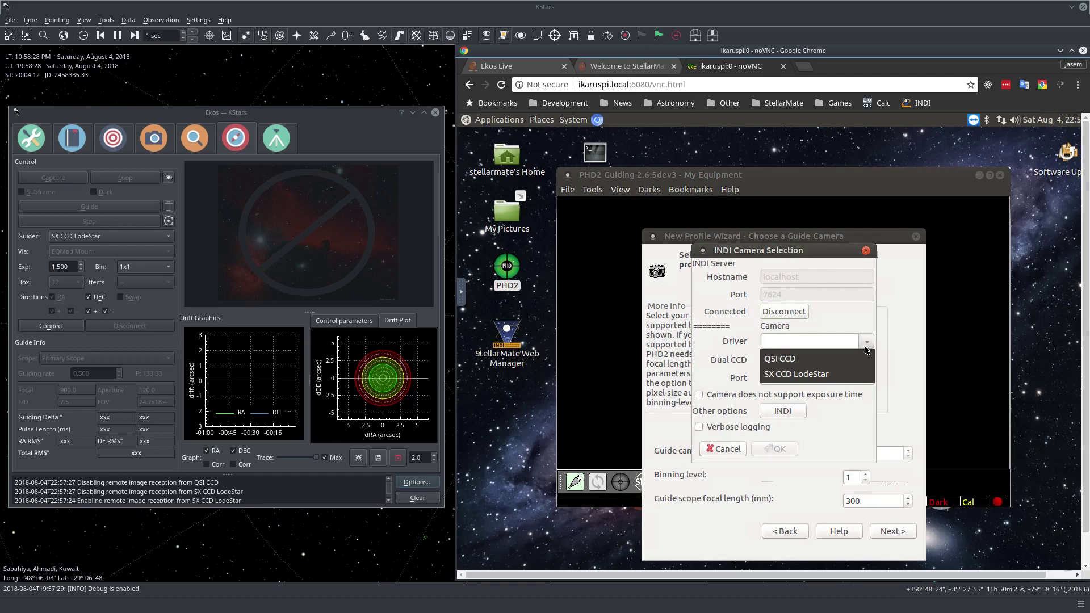
{"action": "left_click", "coordinate": [780, 375]}
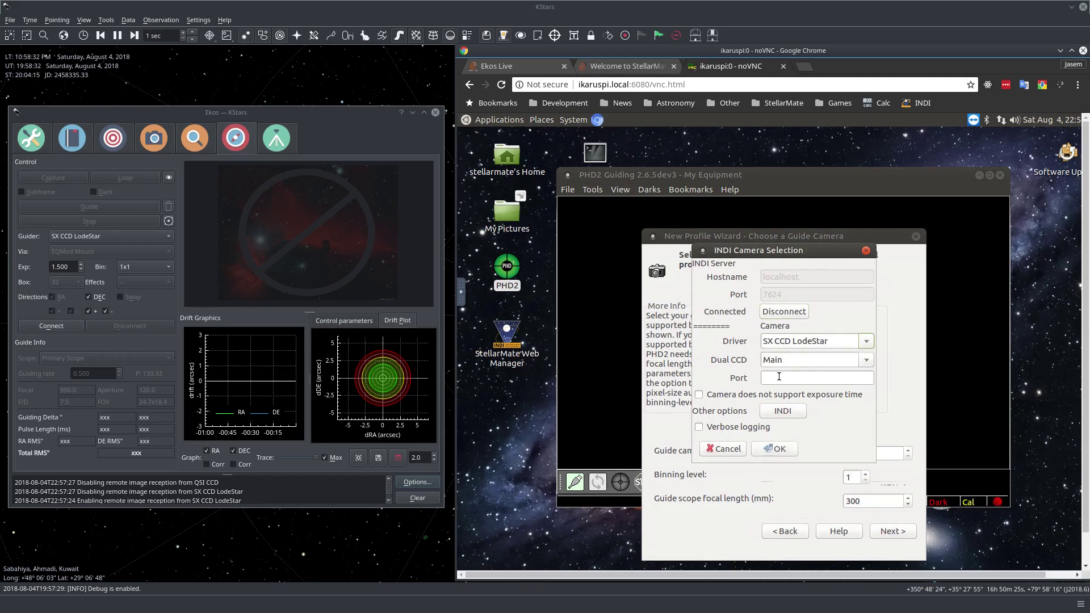
{"action": "left_click", "coordinate": [779, 449]}
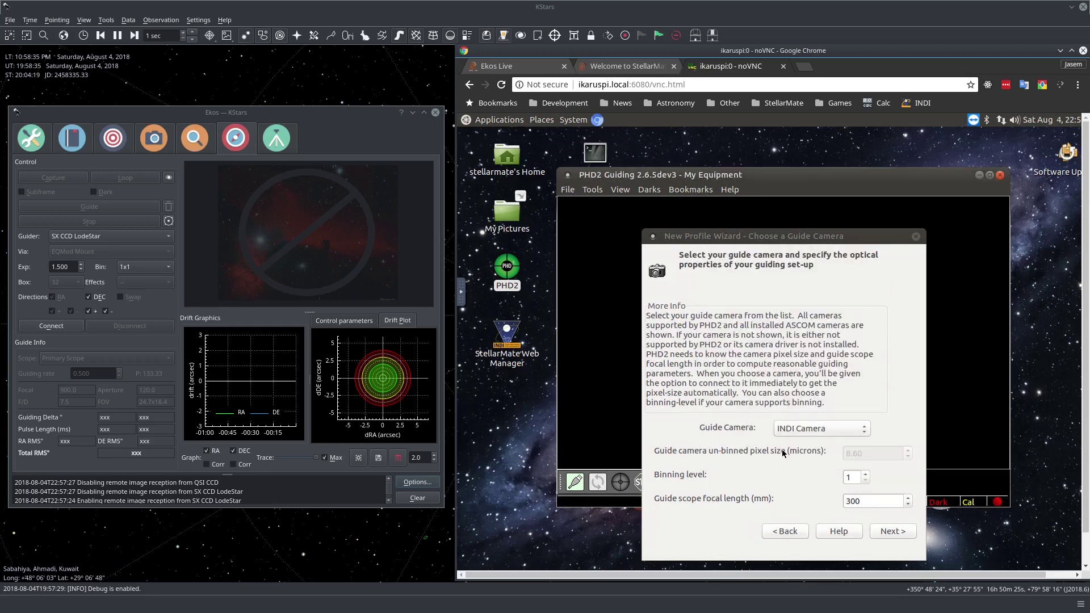
- Select INDI Mount with the EQMod Mount driver and move on to the adaptive optics page
{"action": "left_click", "coordinate": [896, 532]}
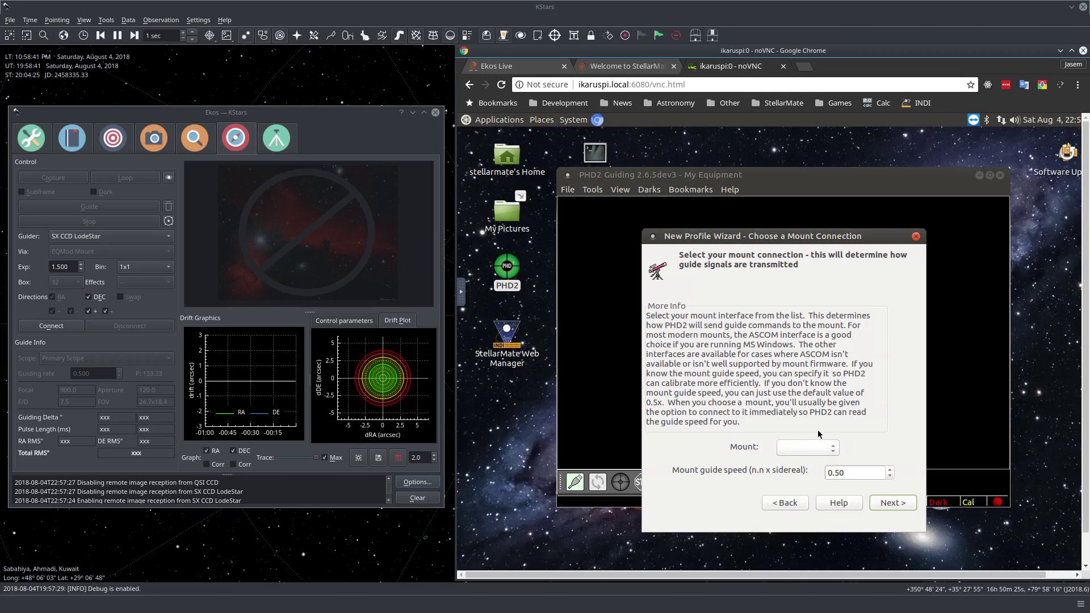
{"action": "left_click", "coordinate": [817, 452]}
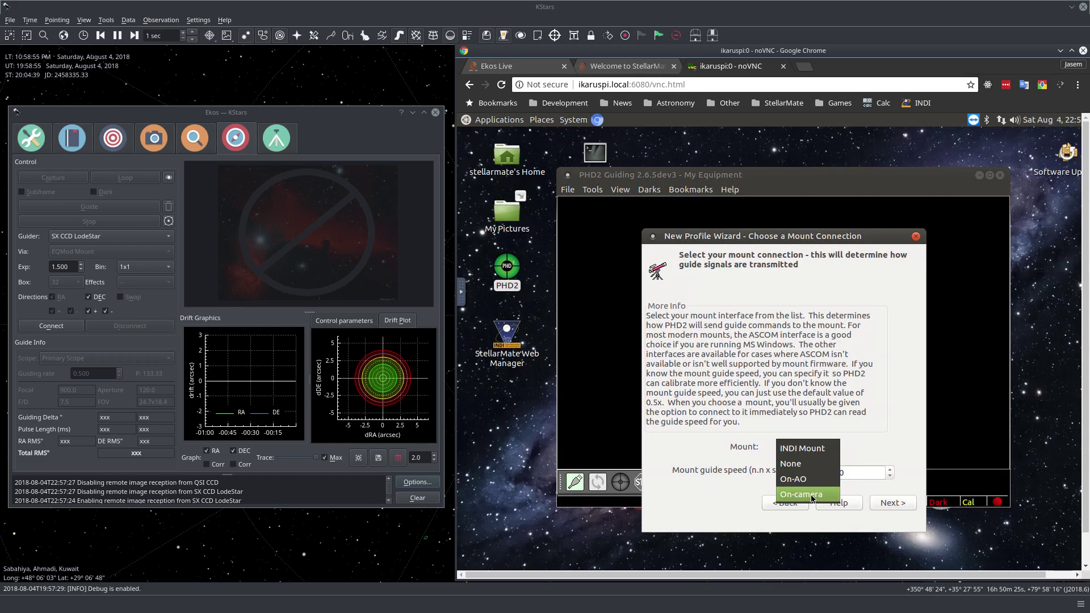
{"action": "left_click", "coordinate": [815, 451]}
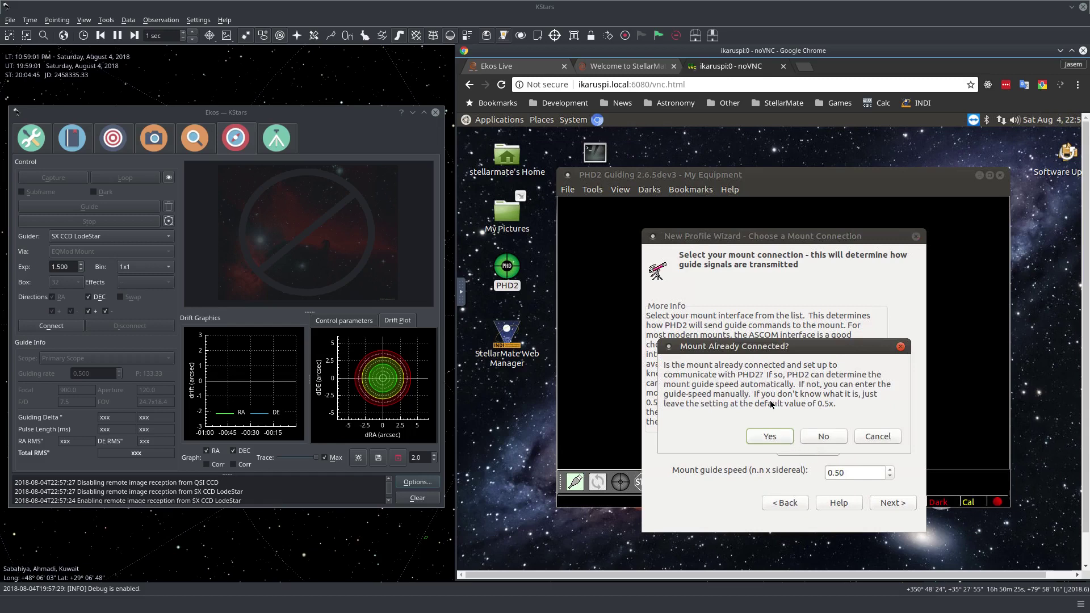
{"action": "left_click", "coordinate": [778, 441]}
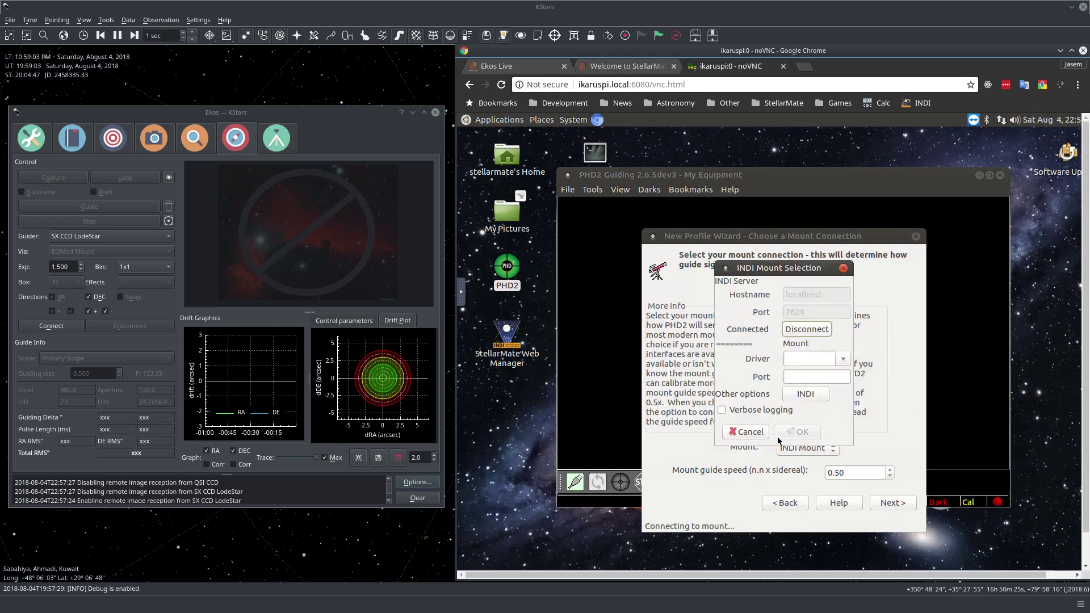
{"action": "left_click", "coordinate": [843, 360]}
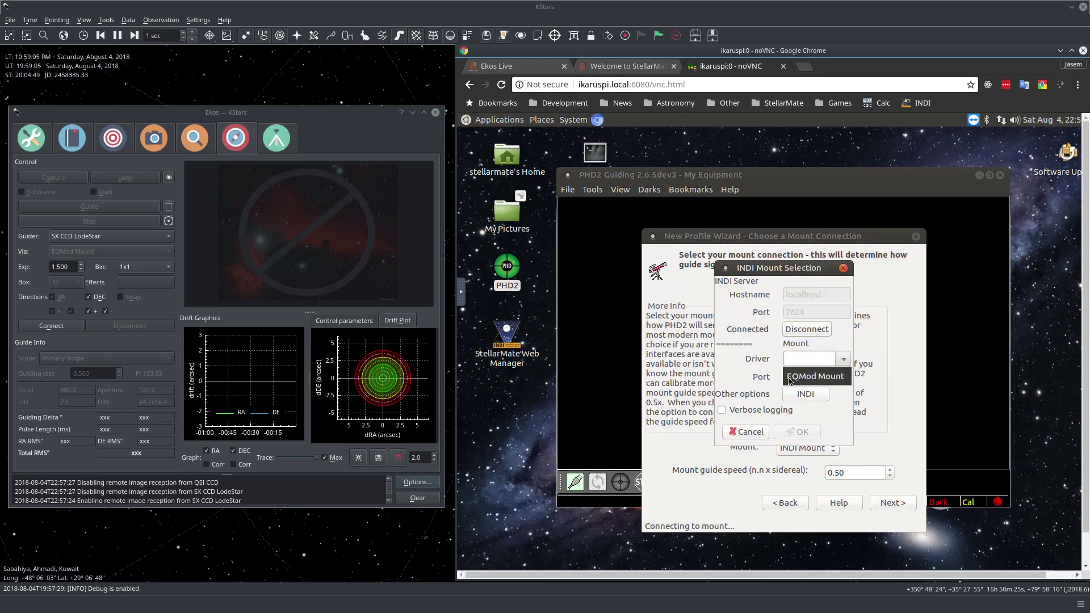
{"action": "left_click", "coordinate": [802, 379]}
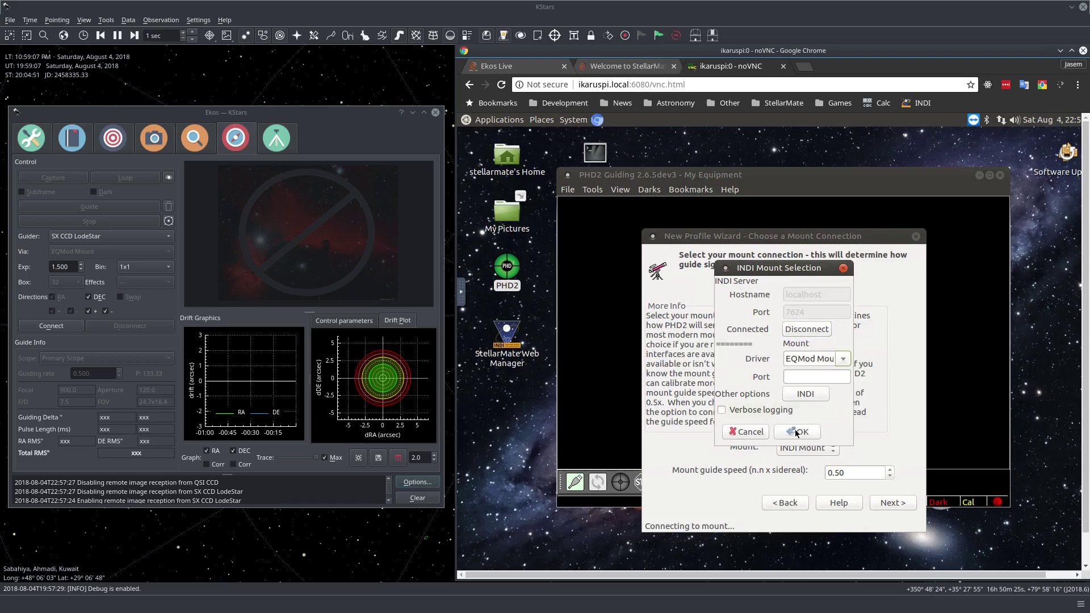
{"action": "left_click", "coordinate": [795, 430]}
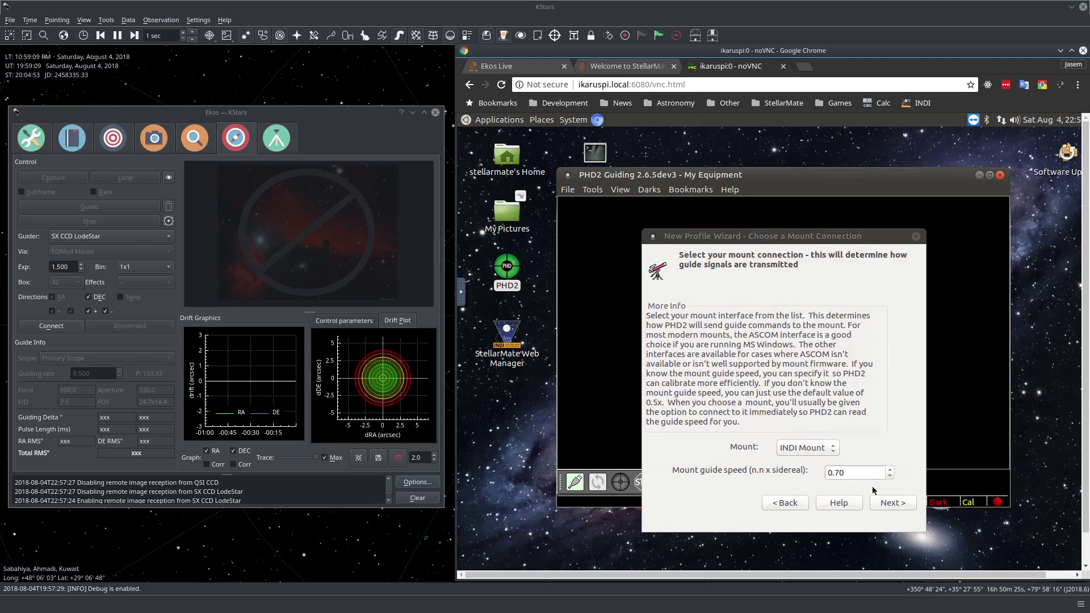
{"action": "left_click", "coordinate": [893, 503]}
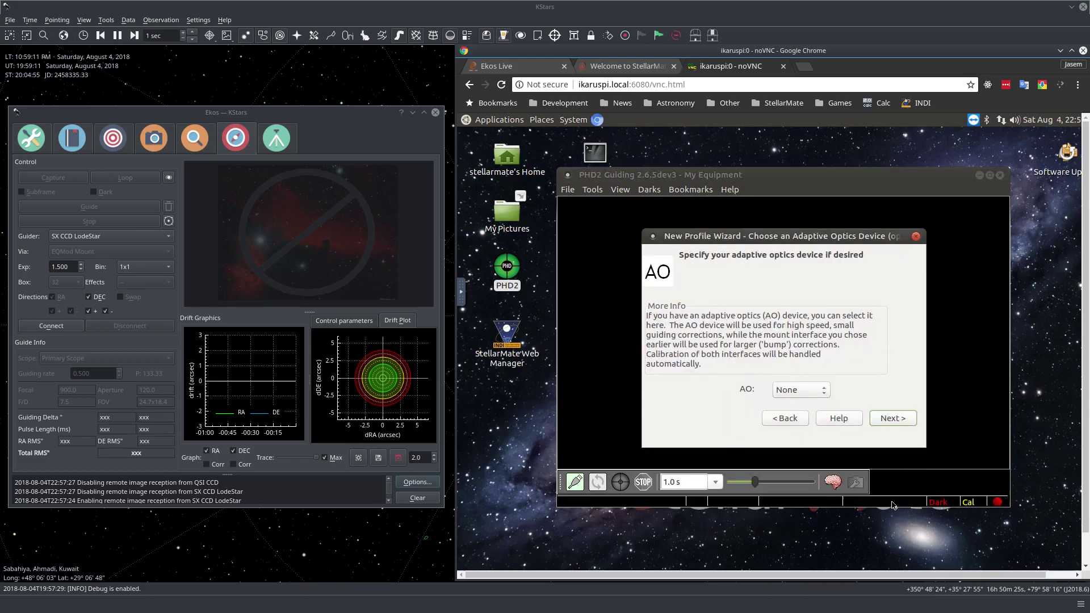
- Skip adaptive optics, disable Build dark library, enter the user's name as profile name, and finish
{"action": "left_click", "coordinate": [891, 417]}
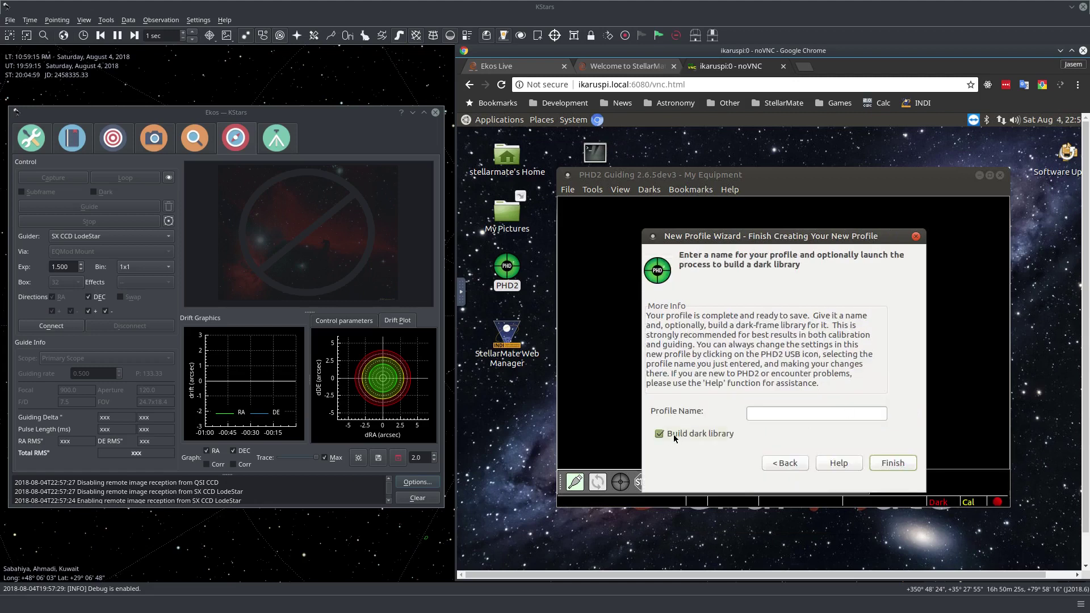
{"action": "left_click", "coordinate": [665, 437]}
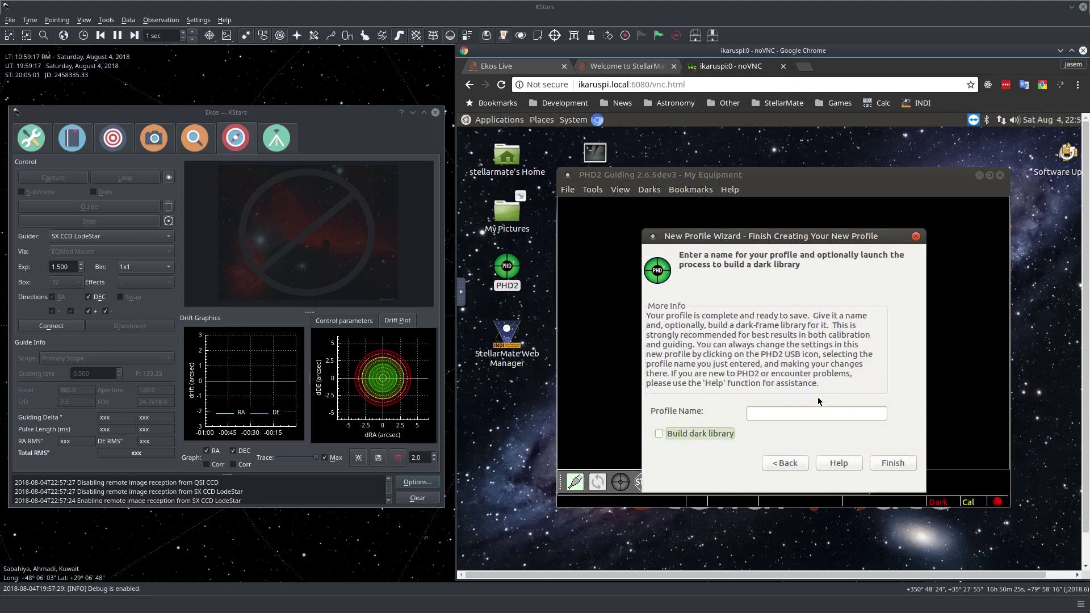
{"action": "left_click", "coordinate": [795, 415]}
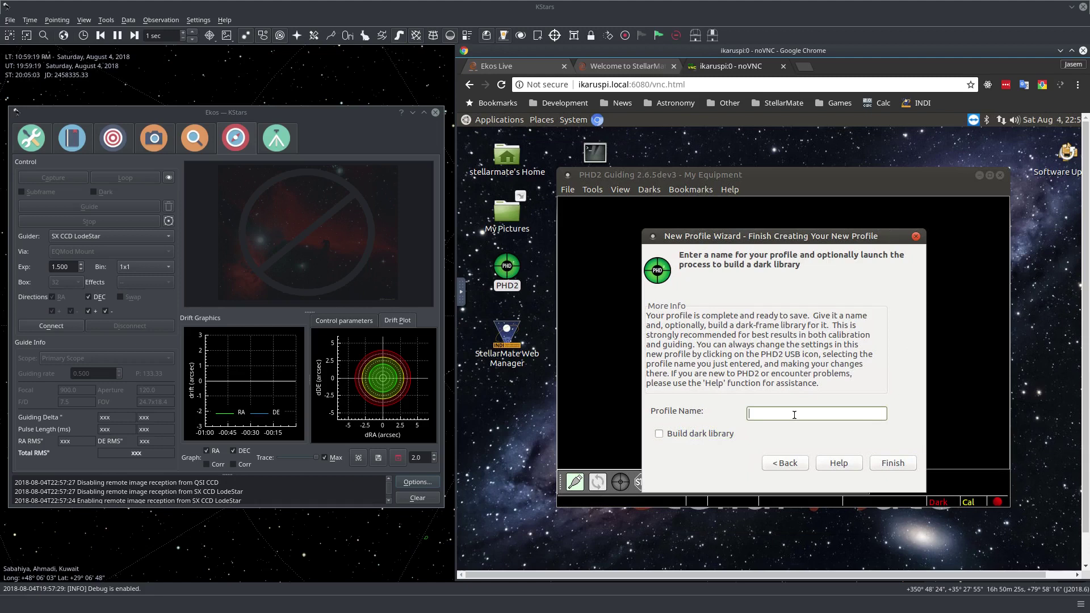
{"action": "left_click", "coordinate": [895, 462]}
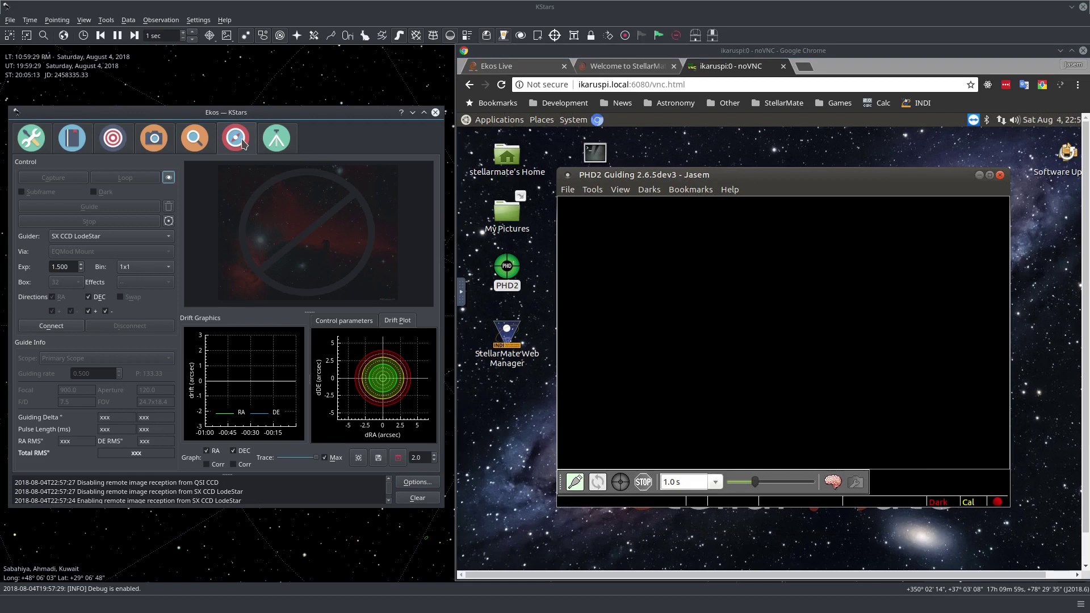
- Connect Ekos guiding to PHD2, unpark the mount, and minimize the noVNC window to reveal the sky map
{"action": "left_click", "coordinate": [41, 328]}
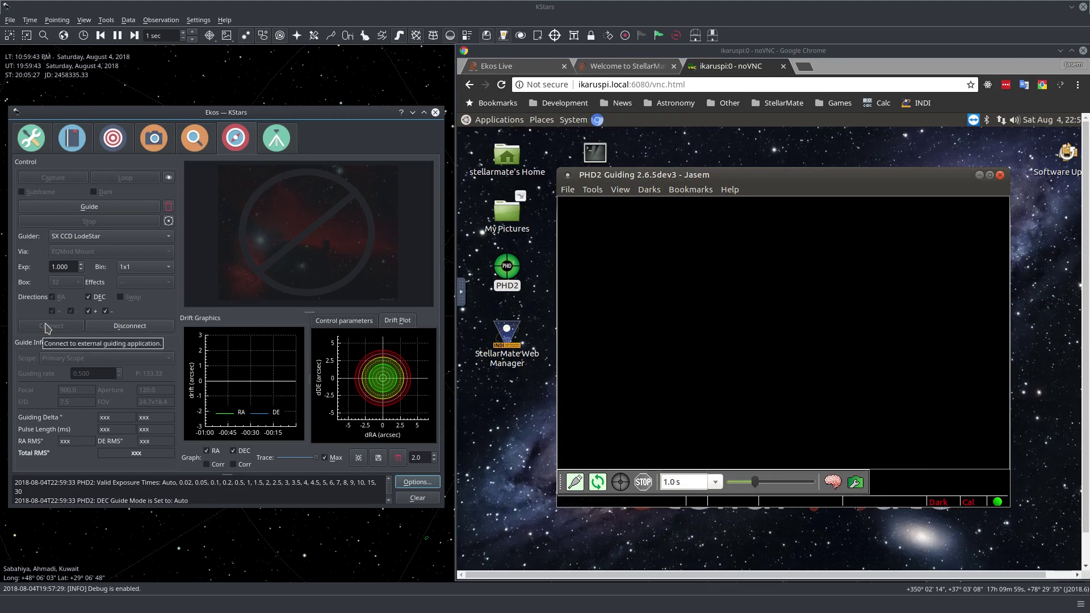
{"action": "left_click", "coordinate": [658, 37]}
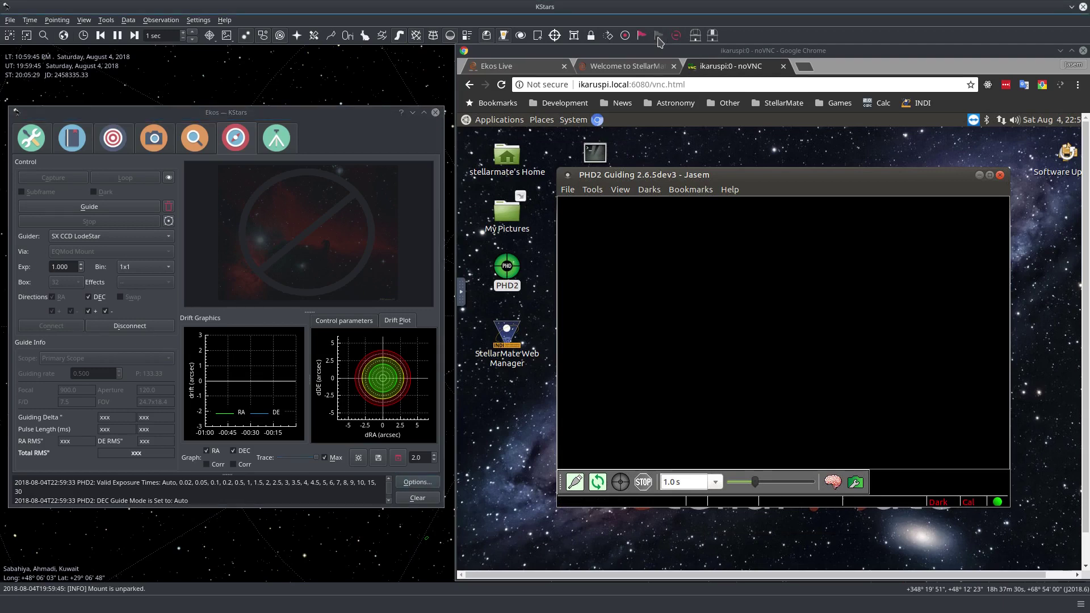
{"action": "left_click", "coordinate": [1060, 52]}
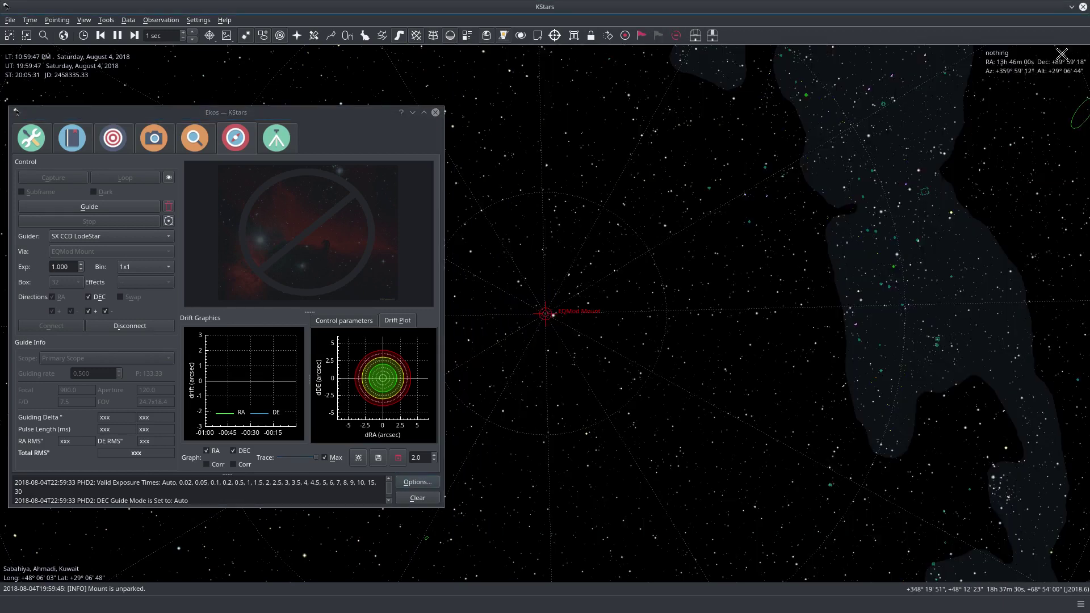
{"action": "mouse_move", "coordinate": [991, 272]}
{"action": "left_mouse_down"}
{"action": "mouse_move", "coordinate": [744, 323]}
{"action": "mouse_move", "coordinate": [750, 290]}
{"action": "mouse_move", "coordinate": [894, 311]}
{"action": "mouse_move", "coordinate": [603, 393]}
{"action": "left_mouse_up"}
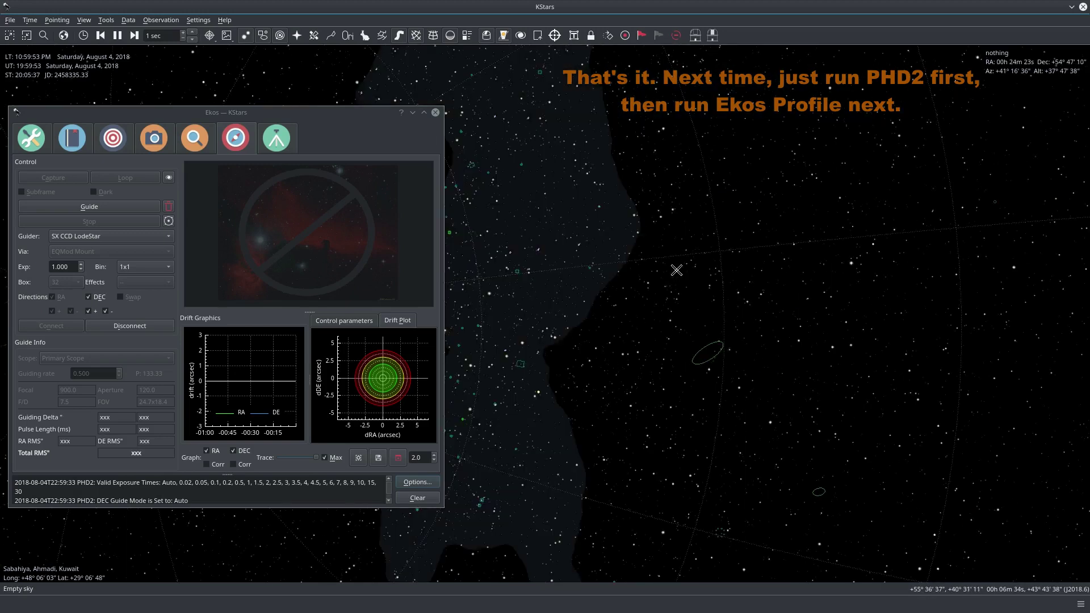
- Find 'veil' and center the telescope on the Veil Nebula from its details
{"action": "key", "text": "ctrl+f"}
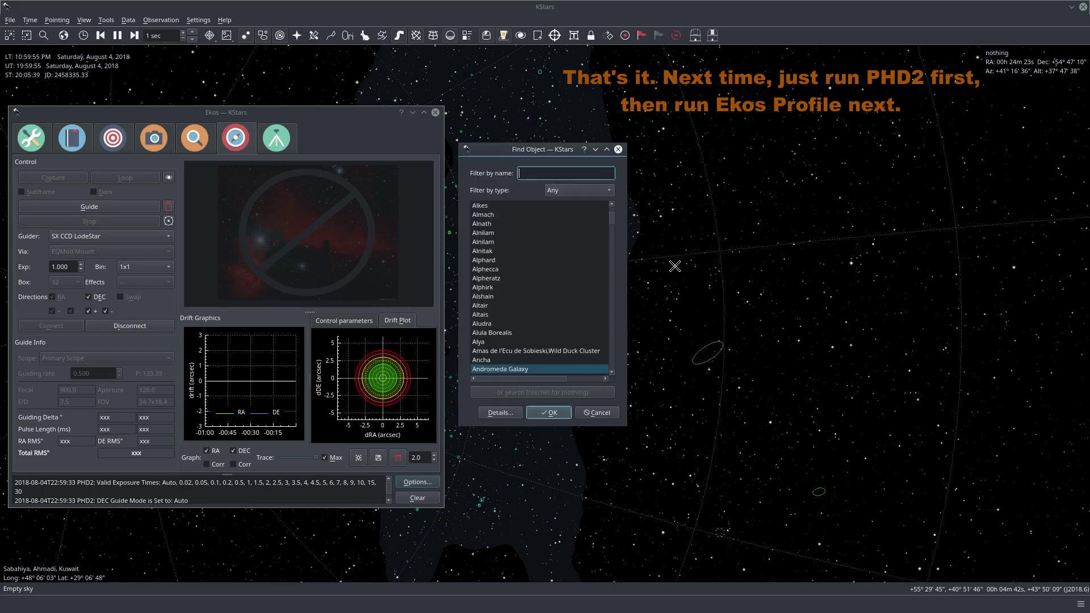
{"action": "type", "text": "viel"}
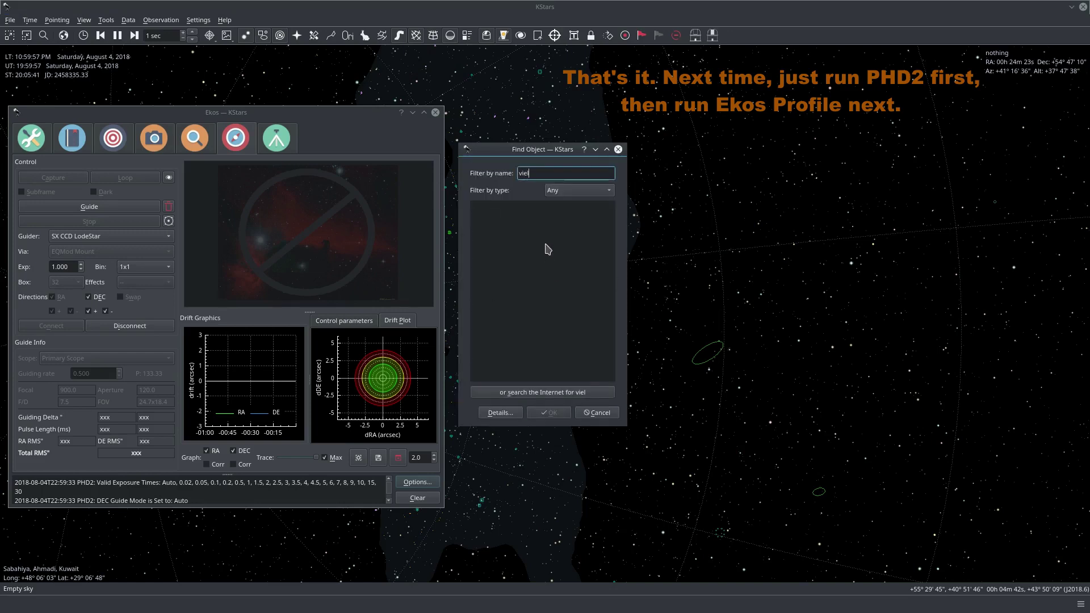
{"action": "key", "text": "ctrl+a"}
{"action": "type", "text": "veil"}
{"action": "left_click", "coordinate": [497, 207]}
{"action": "left_click", "coordinate": [500, 413]}
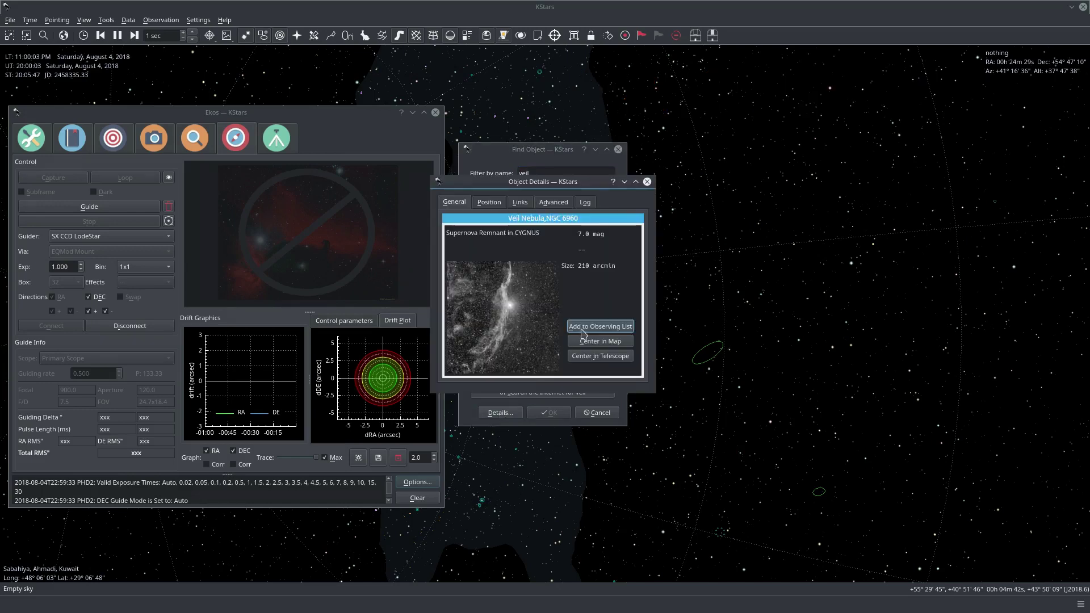
{"action": "left_click", "coordinate": [590, 358]}
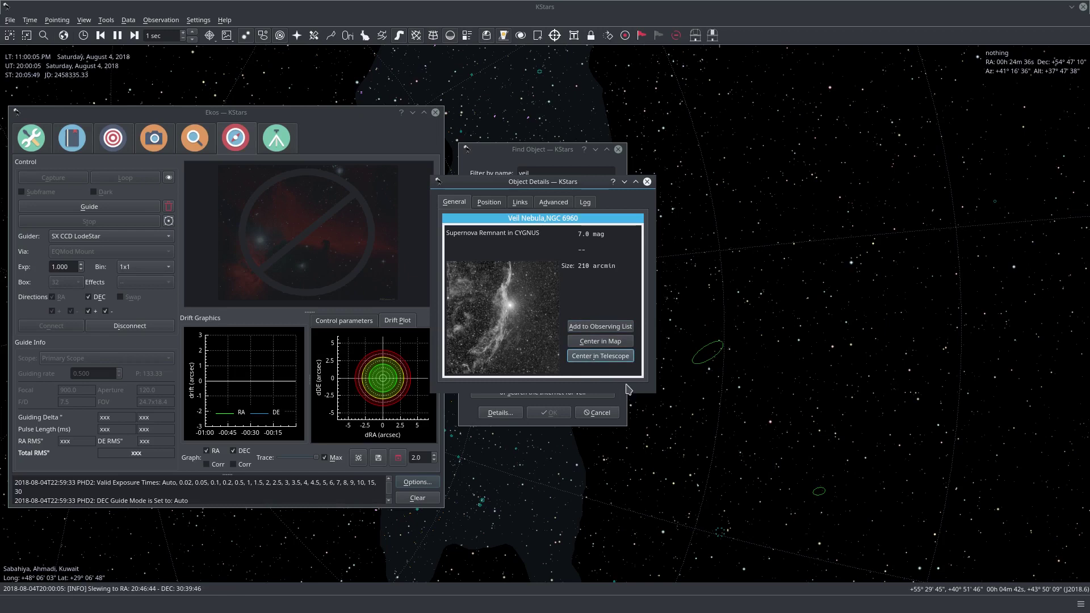
- Close the details and search dialogs, then check the slew in Mount Control
{"action": "left_click", "coordinate": [647, 182]}
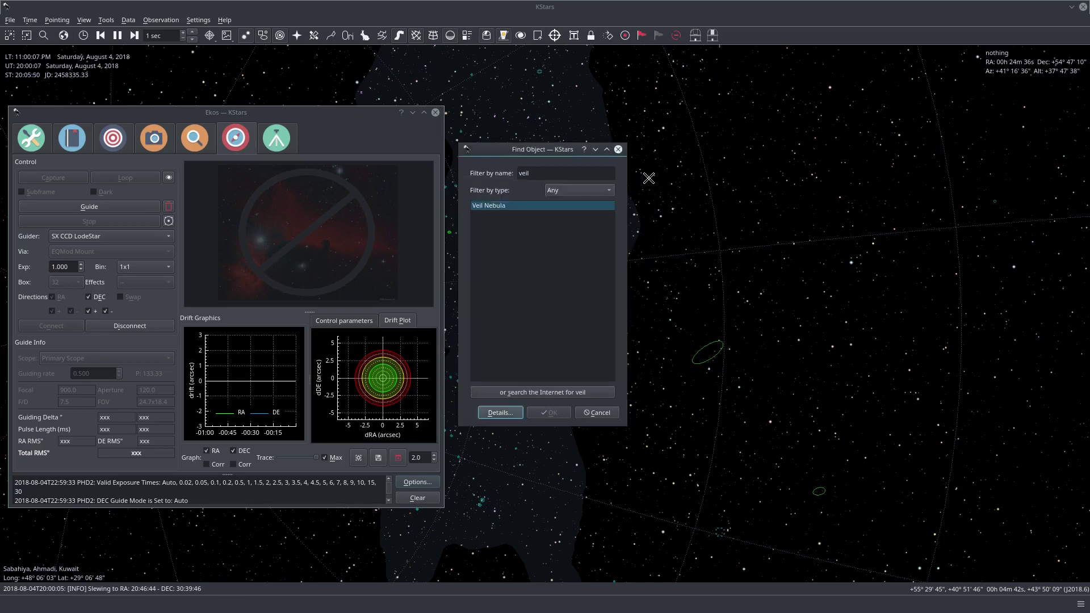
{"action": "left_click", "coordinate": [619, 150]}
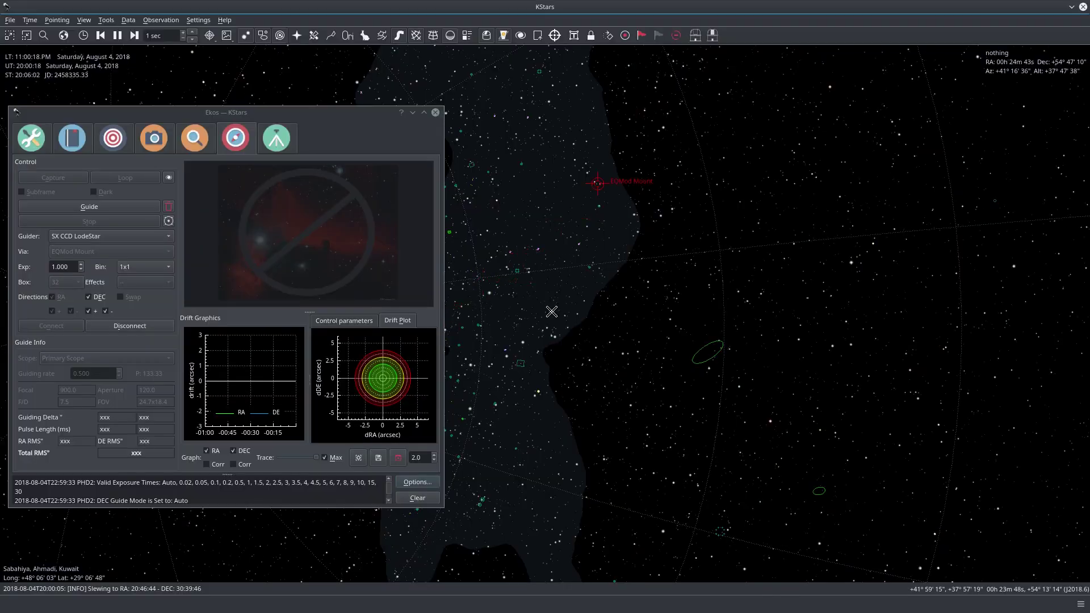
{"action": "key", "text": "ctrl+m"}
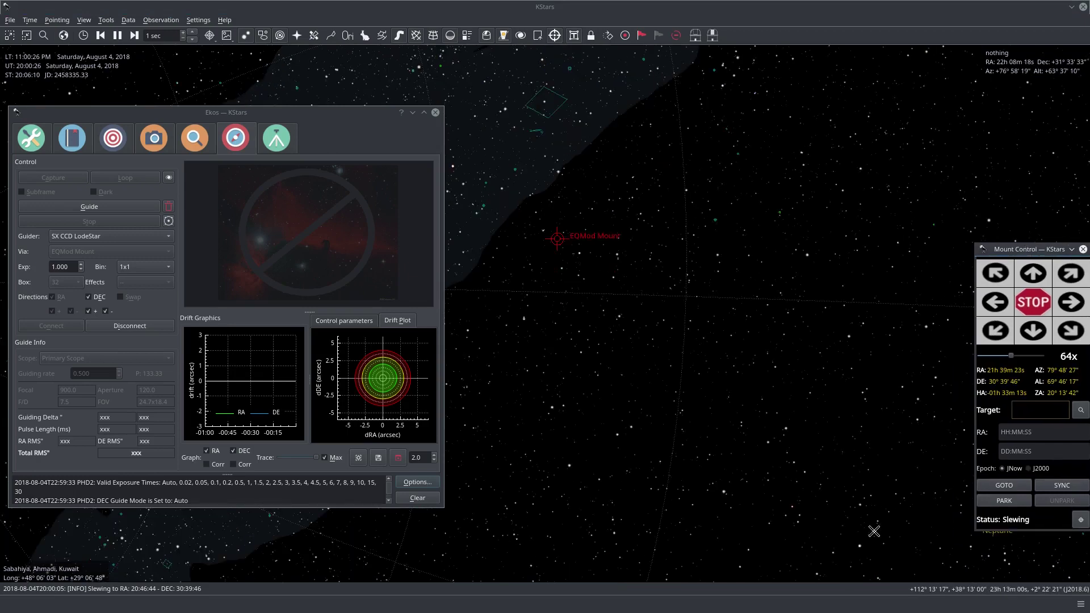
{"action": "left_click", "coordinate": [1082, 250]}
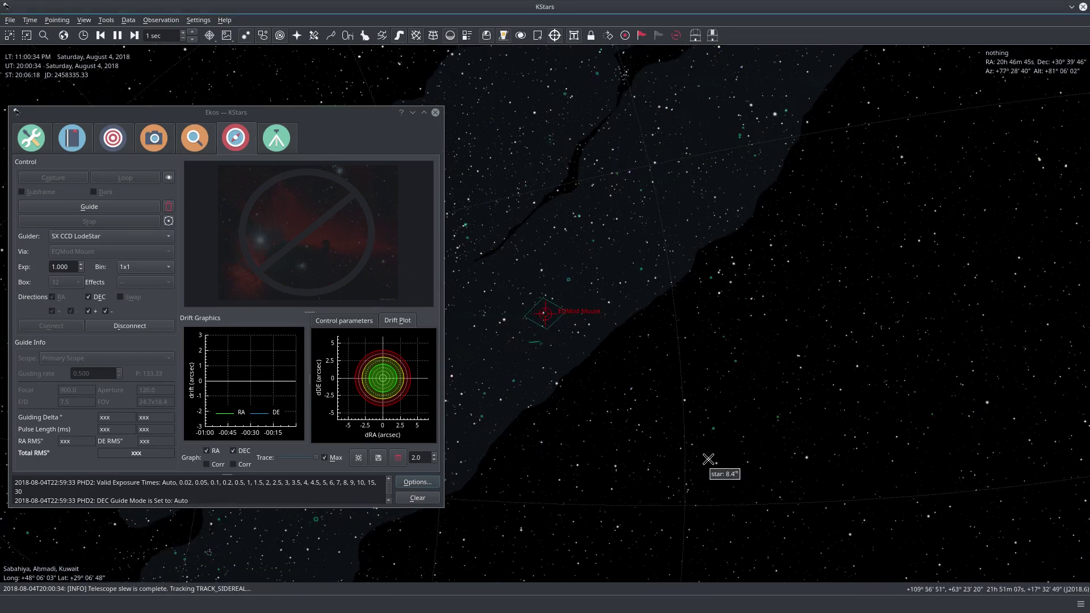
{"action": "key", "text": "alt+Tab"}
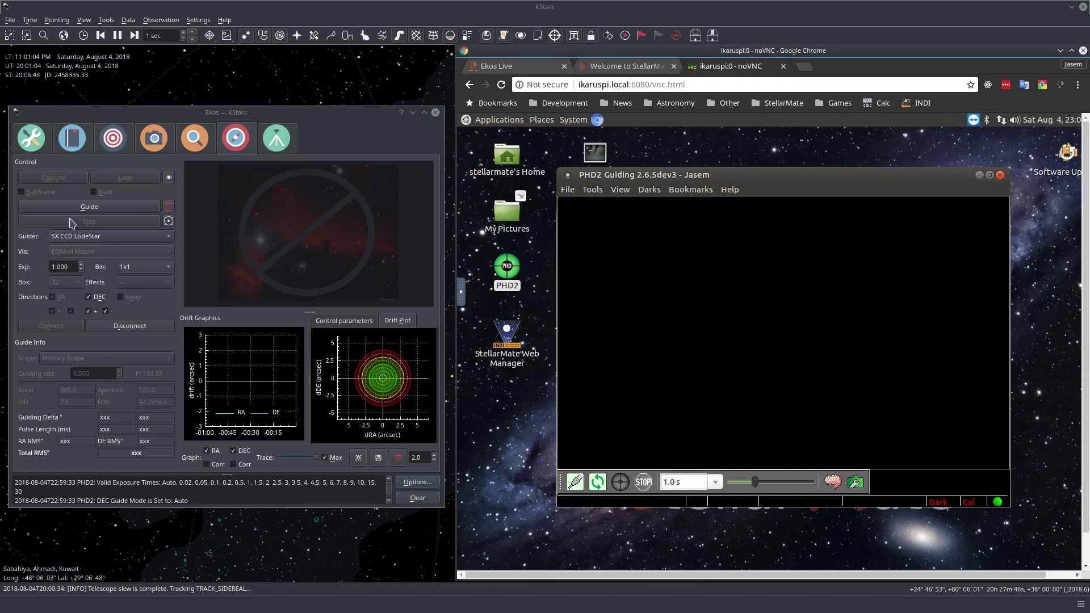
- Return to the Guide module and start guiding so PHD2 picks a star and calibrates
{"action": "left_click", "coordinate": [110, 131]}
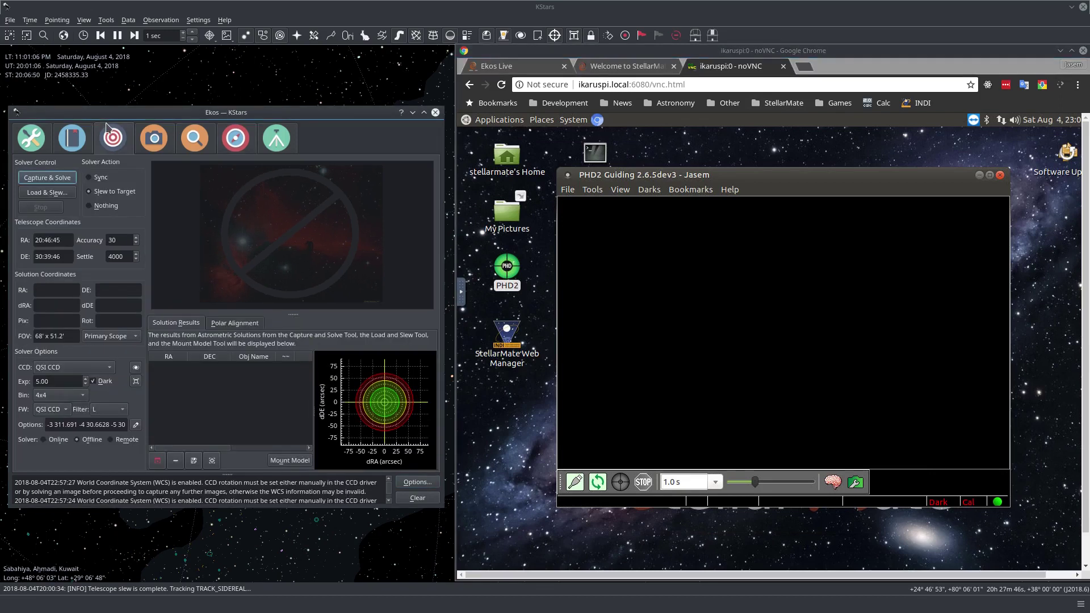
{"action": "left_click", "coordinate": [227, 149]}
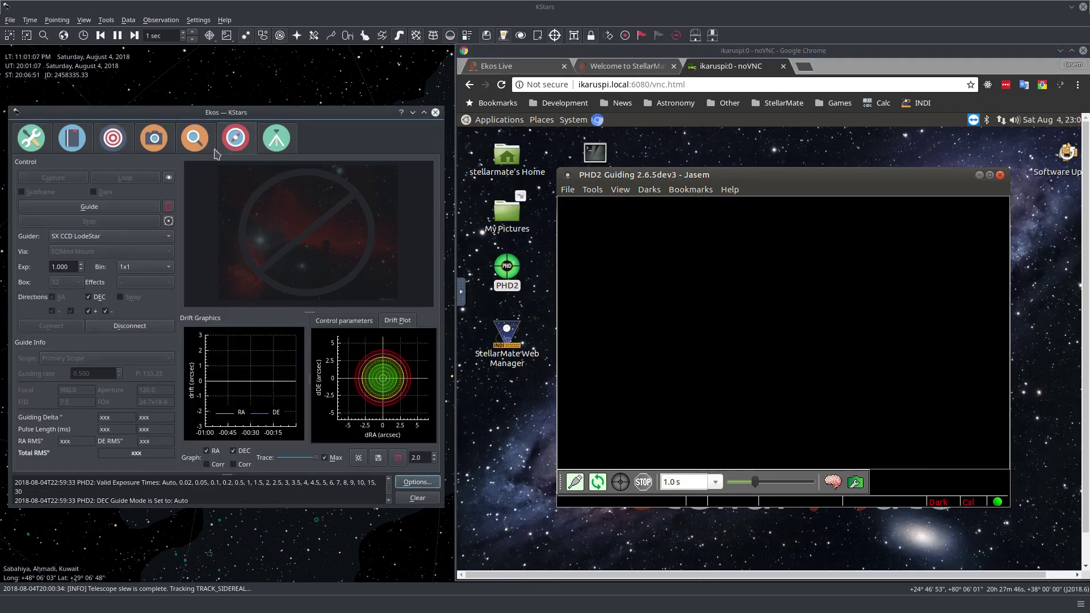
{"action": "left_click", "coordinate": [64, 209]}
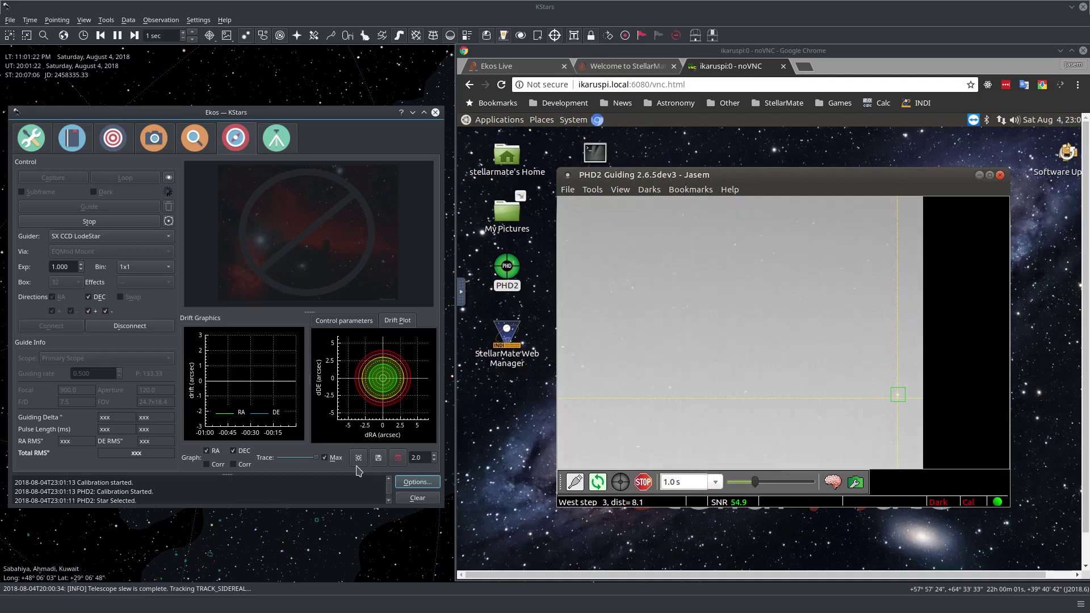
{"action": "left_click", "coordinate": [408, 483]}
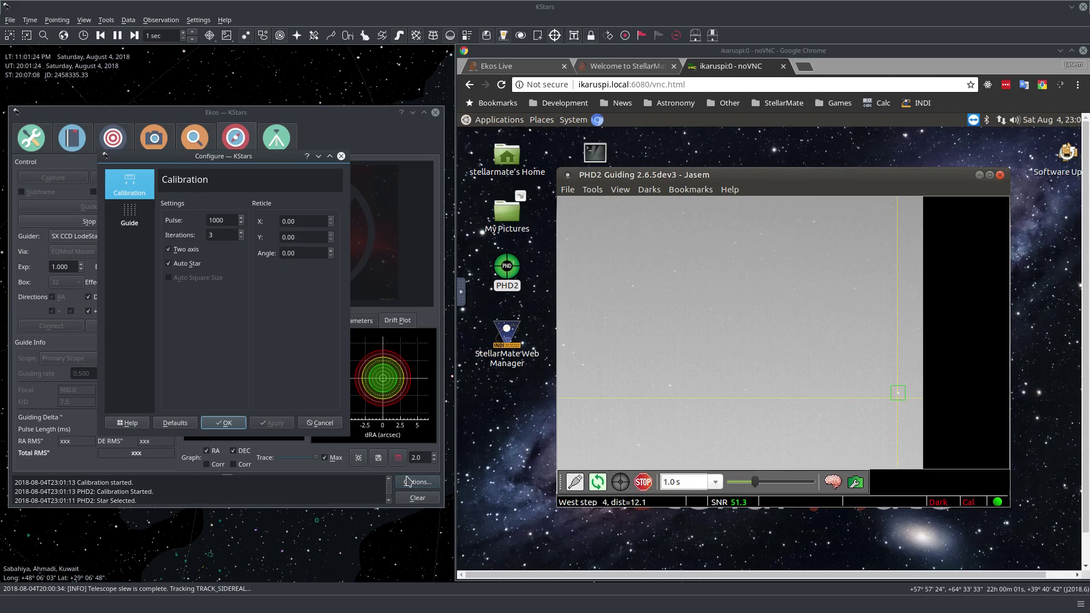
{"action": "left_click", "coordinate": [129, 221]}
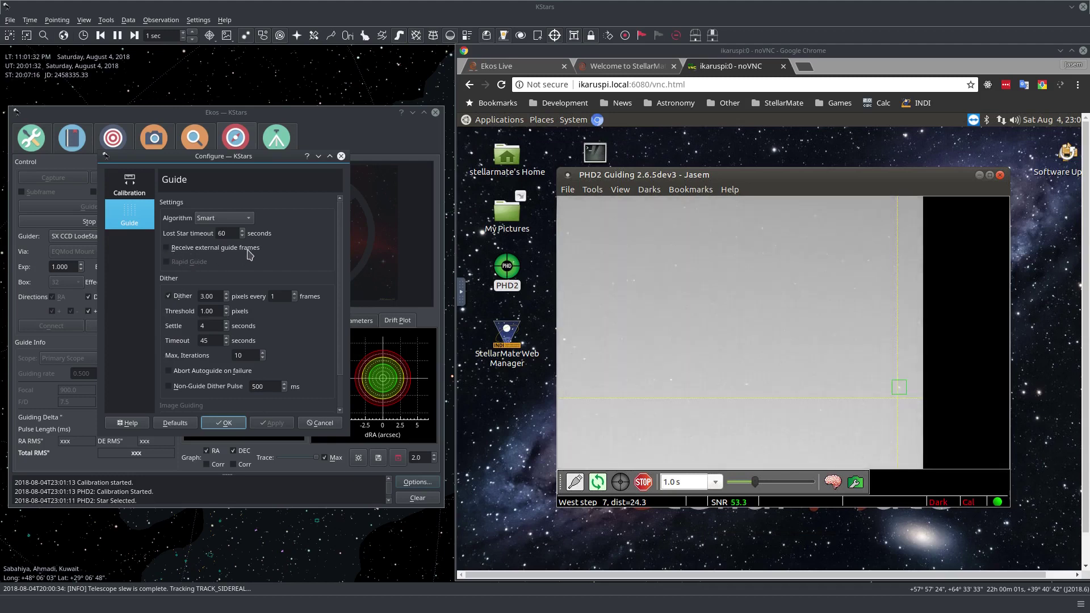
{"action": "left_click", "coordinate": [167, 250]}
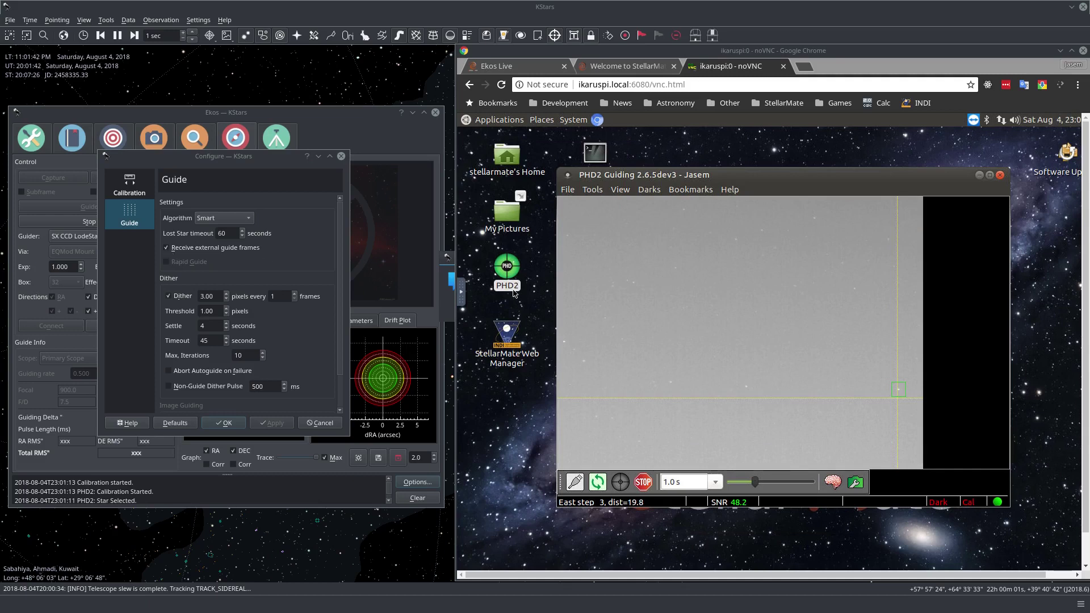
{"action": "left_click", "coordinate": [448, 259]}
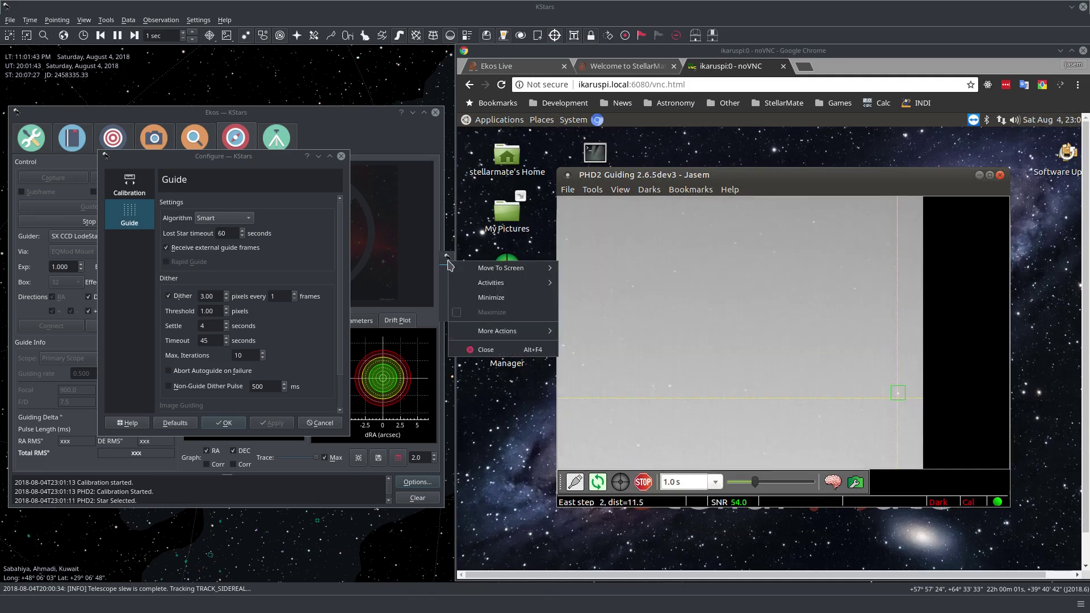
{"action": "left_click", "coordinate": [443, 299]}
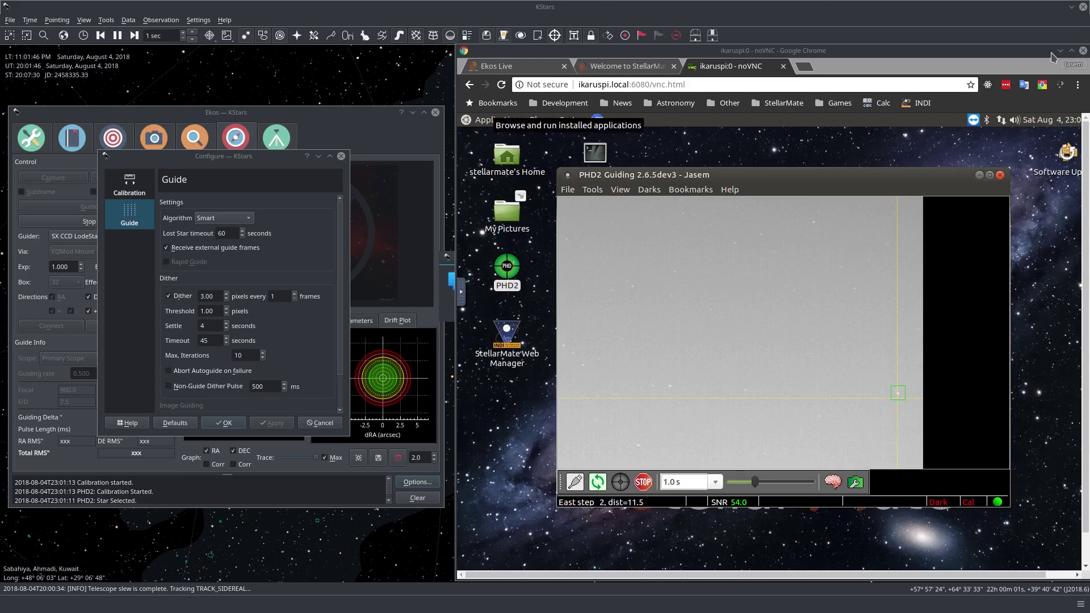
{"action": "left_click", "coordinate": [451, 281]}
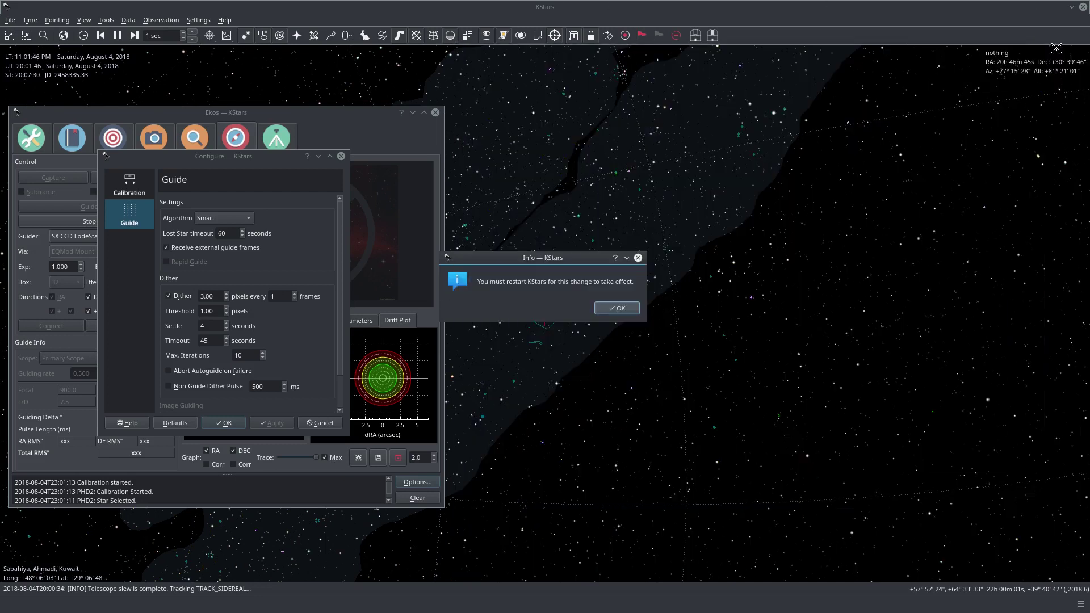
{"action": "left_click", "coordinate": [618, 311]}
{"action": "left_click", "coordinate": [175, 248]}
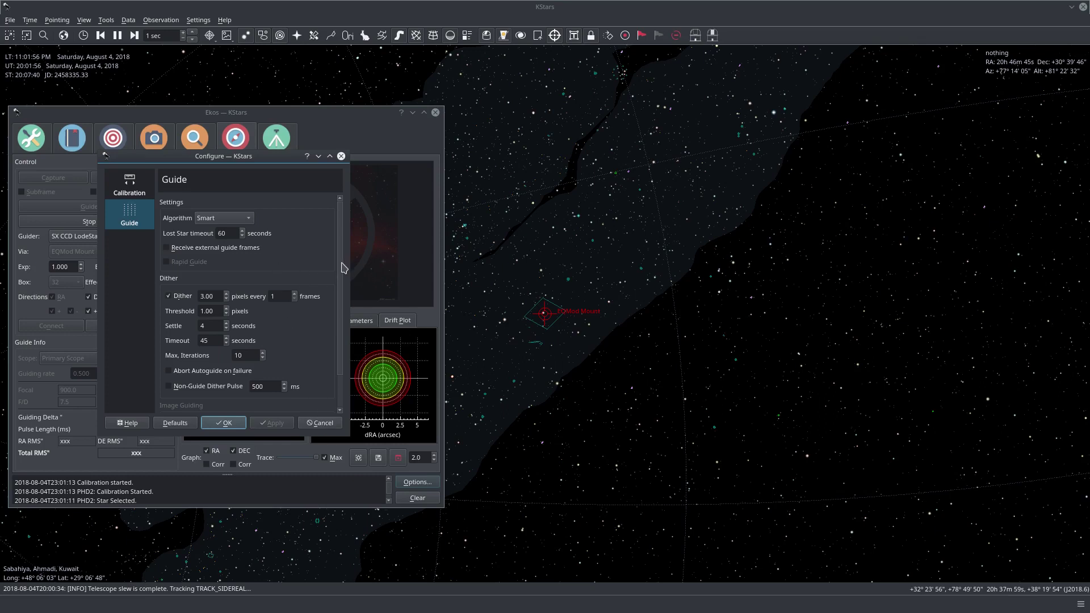
{"action": "left_click_drag", "start_coordinate": [341, 263], "coordinate": [345, 314]}
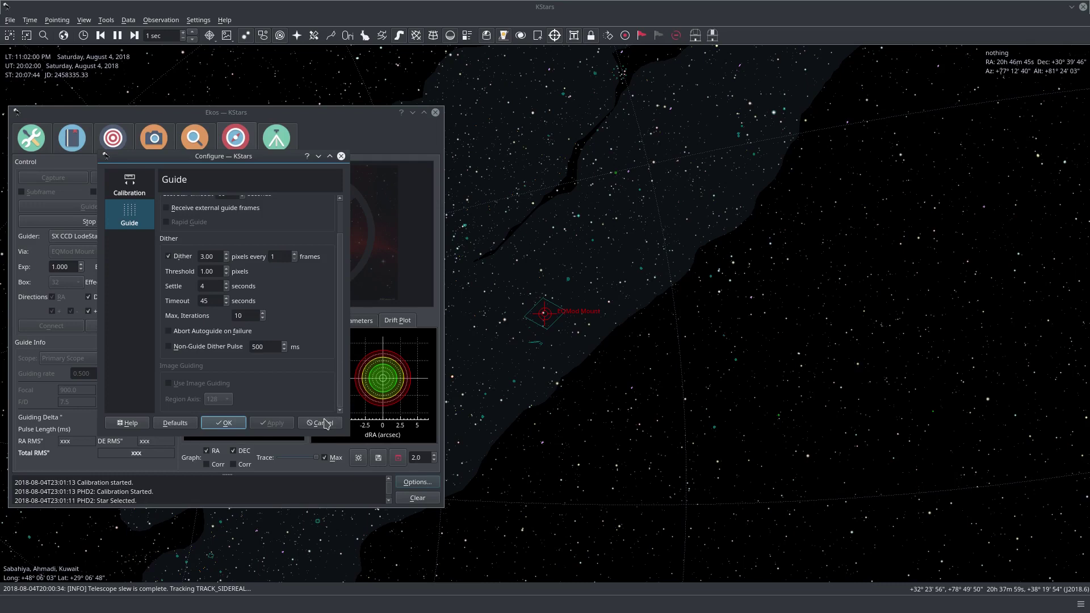
{"action": "left_click", "coordinate": [323, 423]}
{"action": "key", "text": "alt+Tab"}
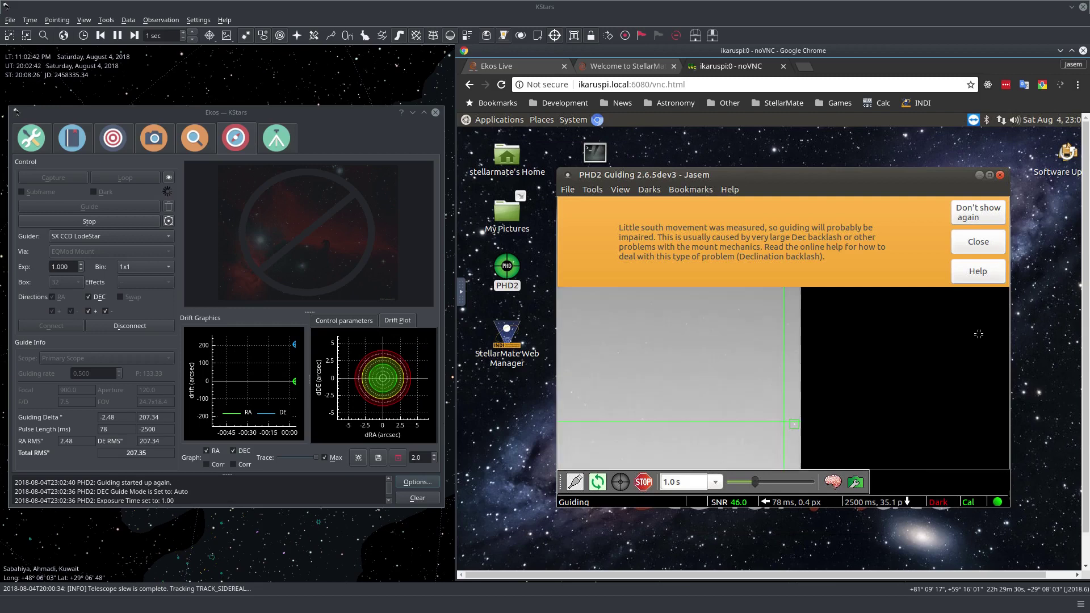
- Close PHD2's orange declination backlash warning banner while guiding keeps running
{"action": "left_click", "coordinate": [974, 240]}
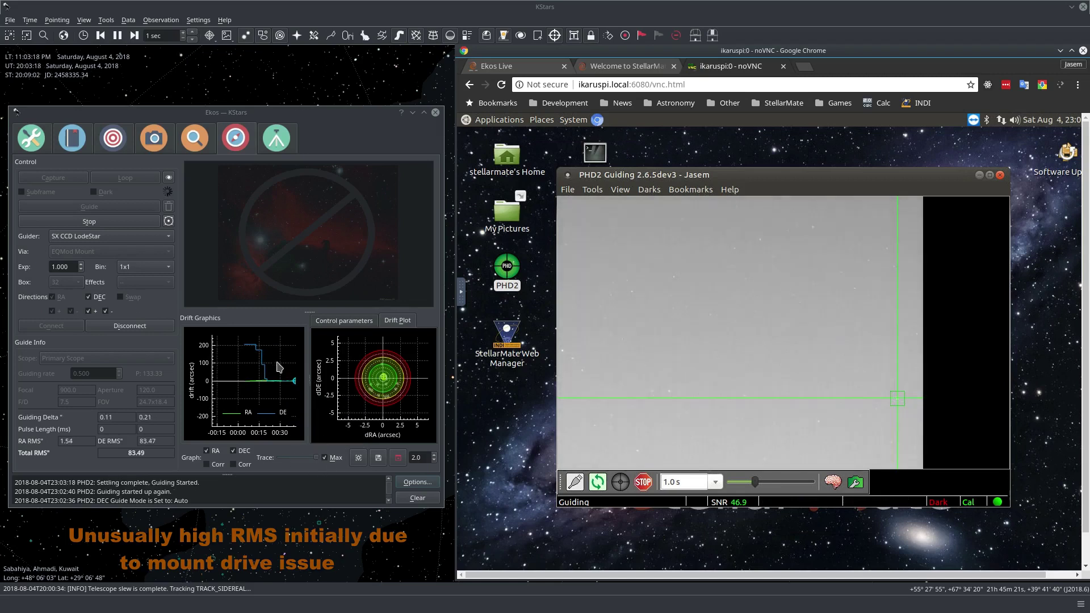
- Minimize the Chrome noVNC window, leaving the sky map beside the Ekos Guide drift plots
{"action": "mouse_move", "coordinate": [263, 348]}
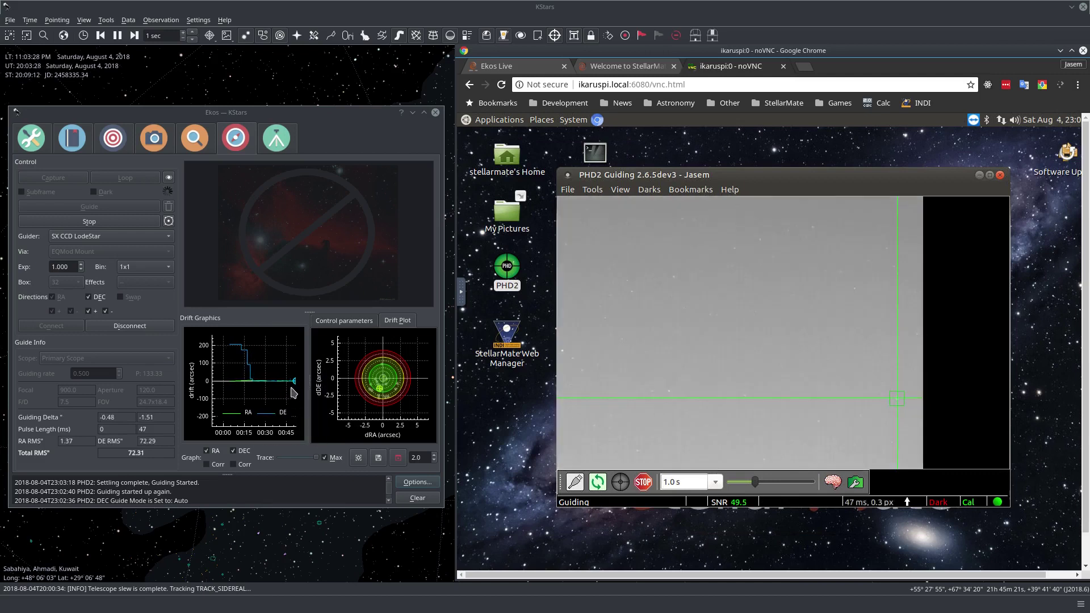
{"action": "mouse_move", "coordinate": [392, 381]}
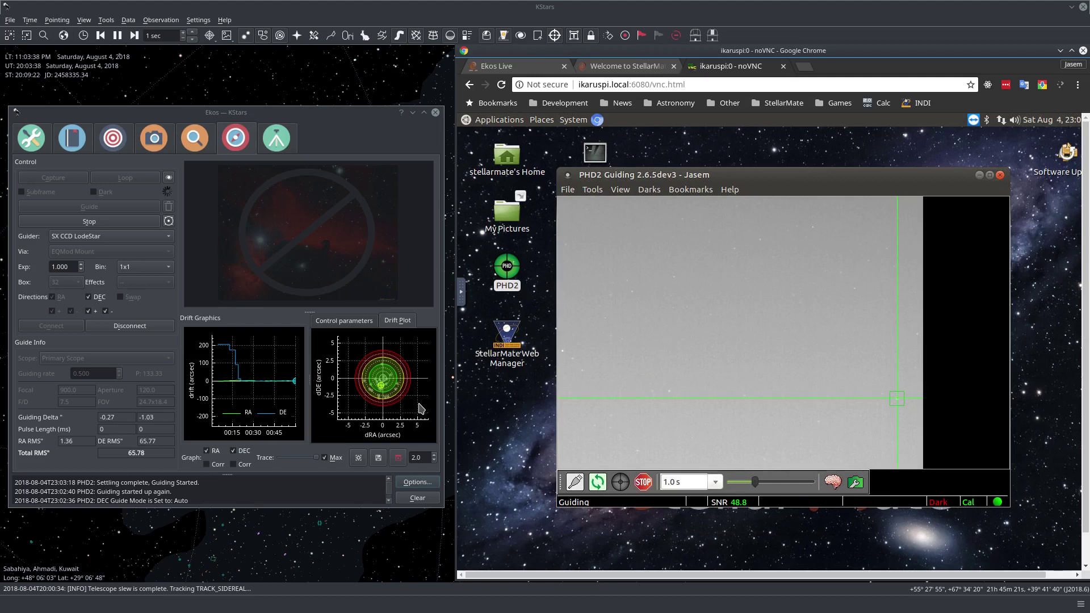
{"action": "left_click", "coordinate": [1061, 51]}
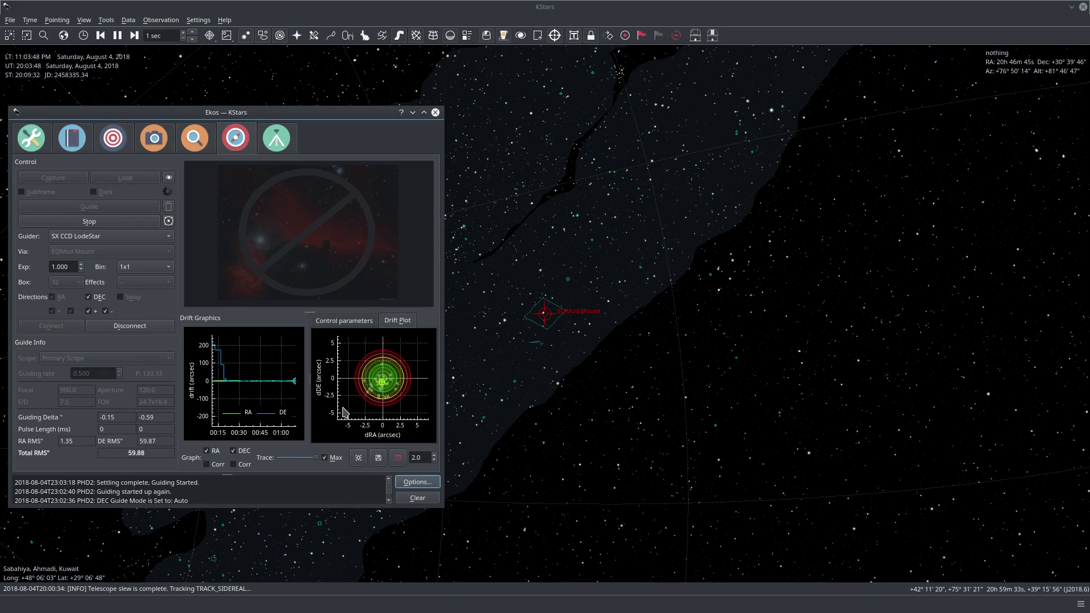
{"action": "left_click", "coordinate": [155, 147]}
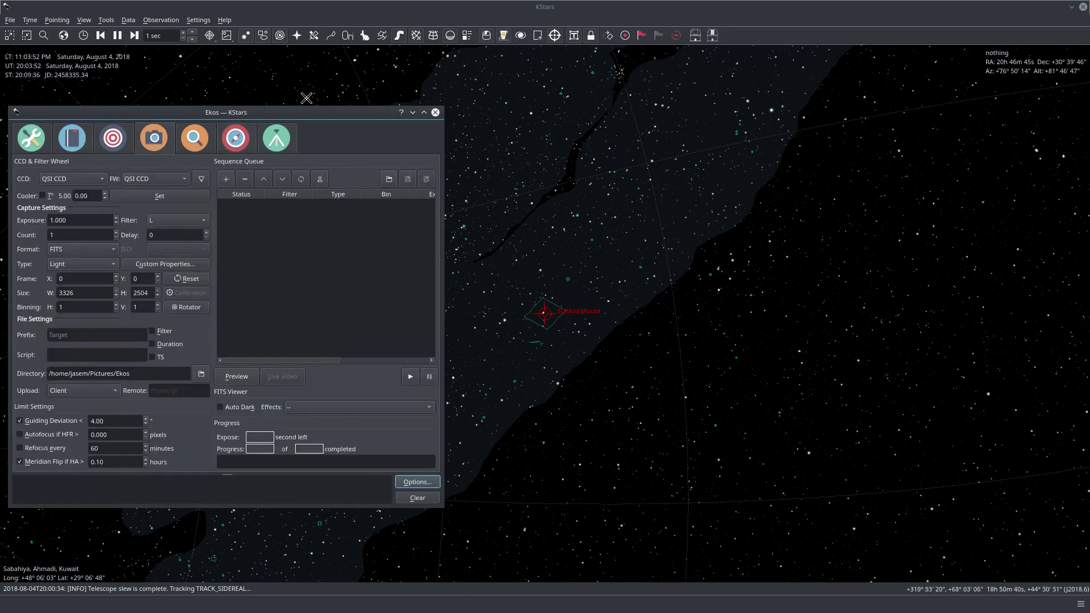
{"action": "left_click", "coordinate": [241, 142]}
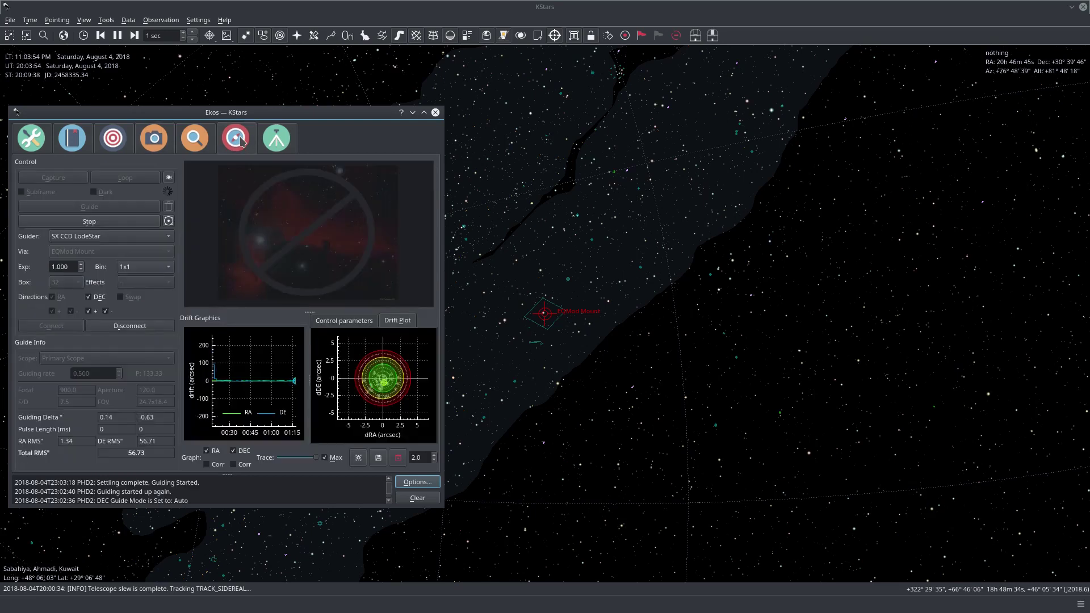